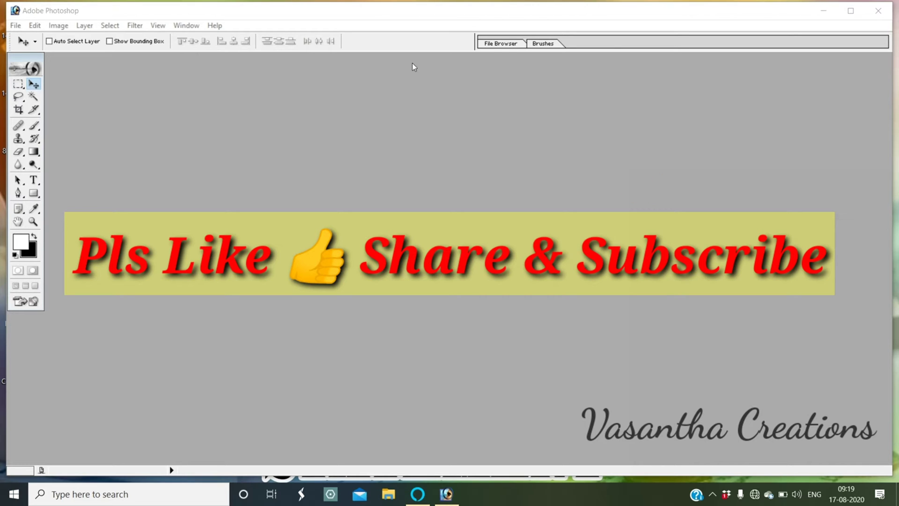
Create a new white 9 × 5 cm document at 300 ppi.
{"action": "left_click", "coordinate": [16, 26]}
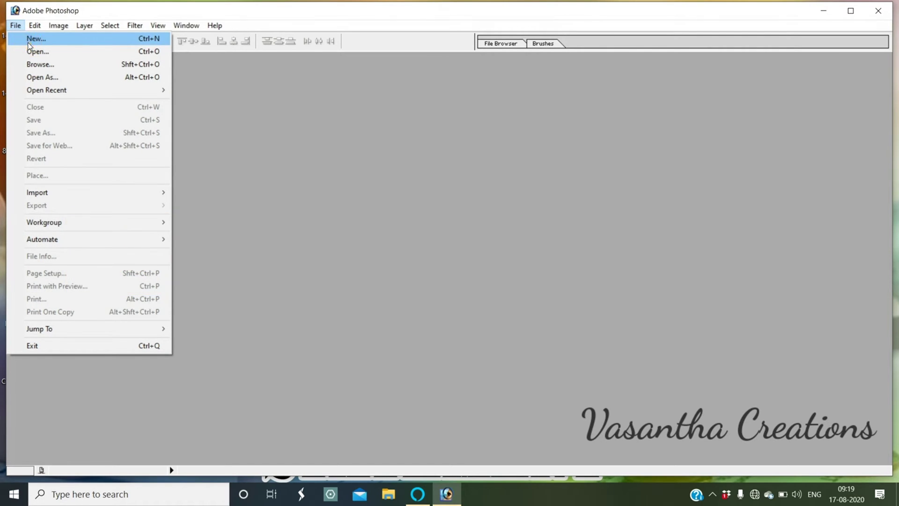
{"action": "left_click", "coordinate": [28, 43]}
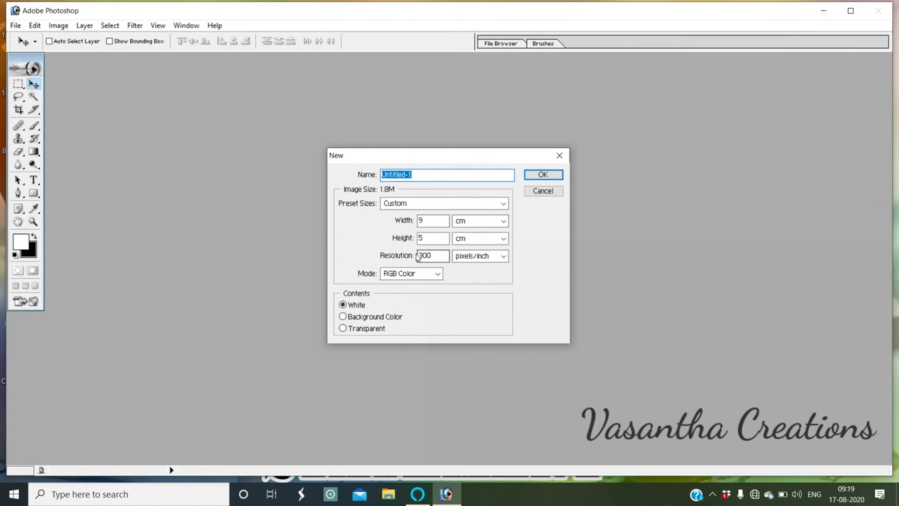
{"action": "left_click", "coordinate": [545, 176]}
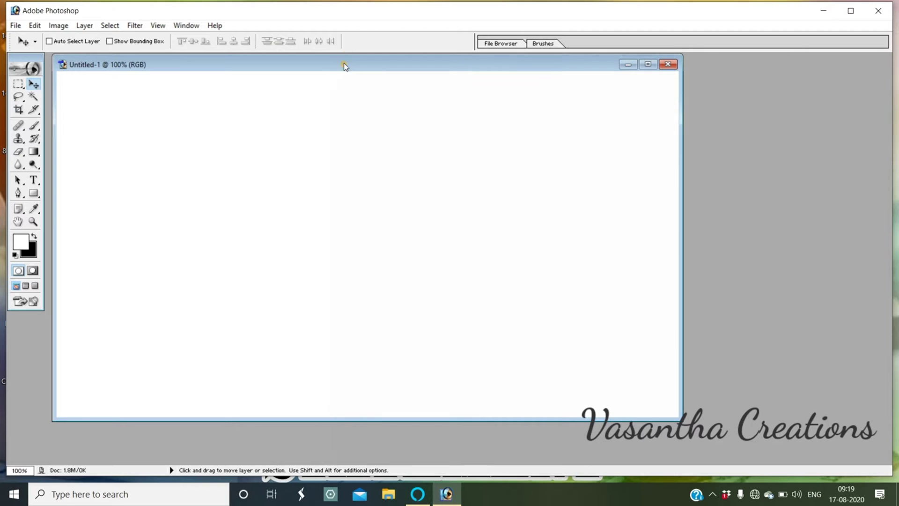
{"action": "left_click_drag", "start_coordinate": [344, 63], "coordinate": [424, 59]}
Show the Layers panel and add a pure white Solid Color fill layer above Background.
{"action": "key", "text": "F7"}
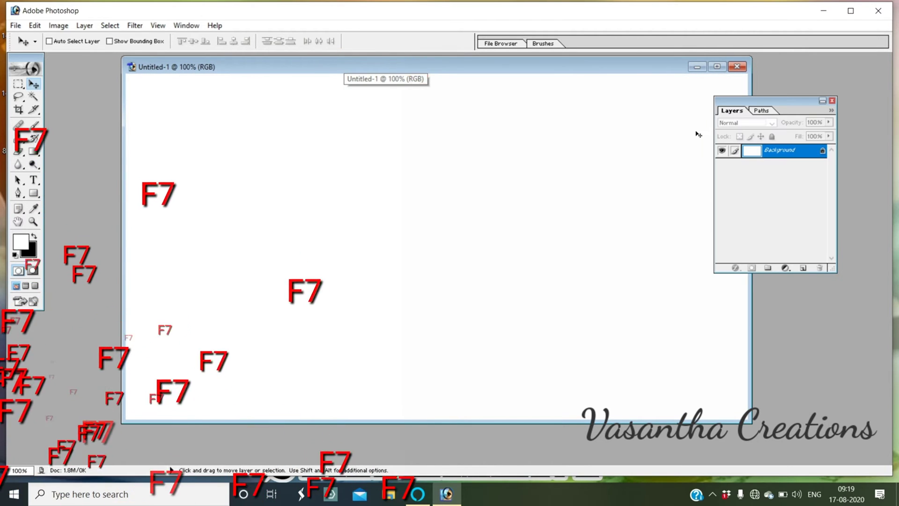
{"action": "left_click", "coordinate": [787, 270]}
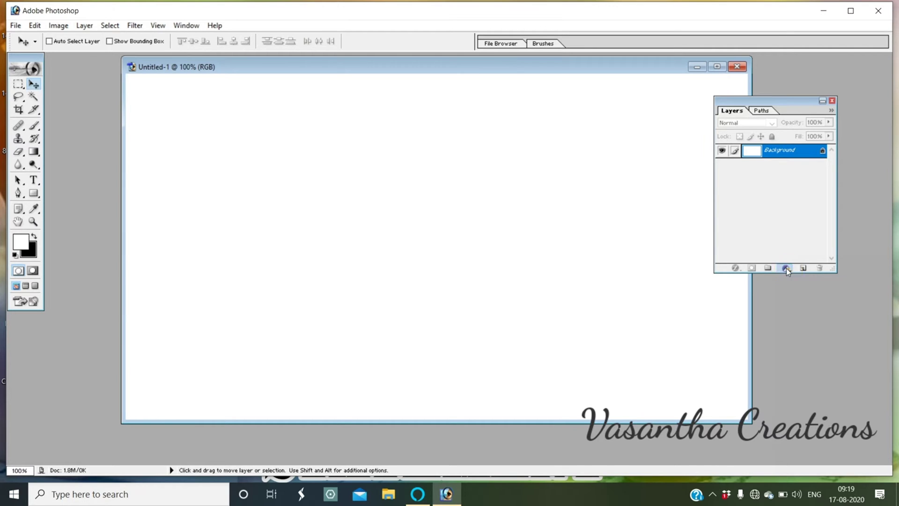
{"action": "left_click", "coordinate": [786, 270]}
{"action": "left_click", "coordinate": [802, 280]}
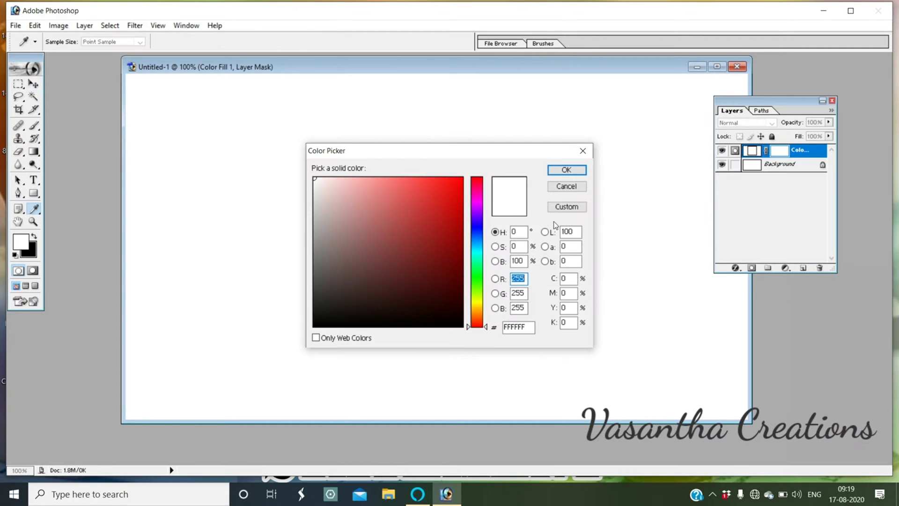
{"action": "left_click", "coordinate": [461, 175]}
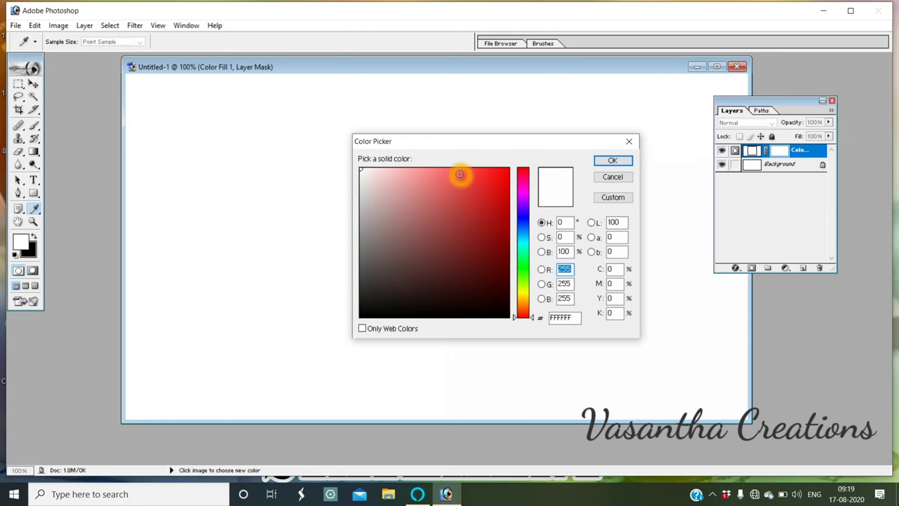
{"action": "left_click", "coordinate": [523, 216]}
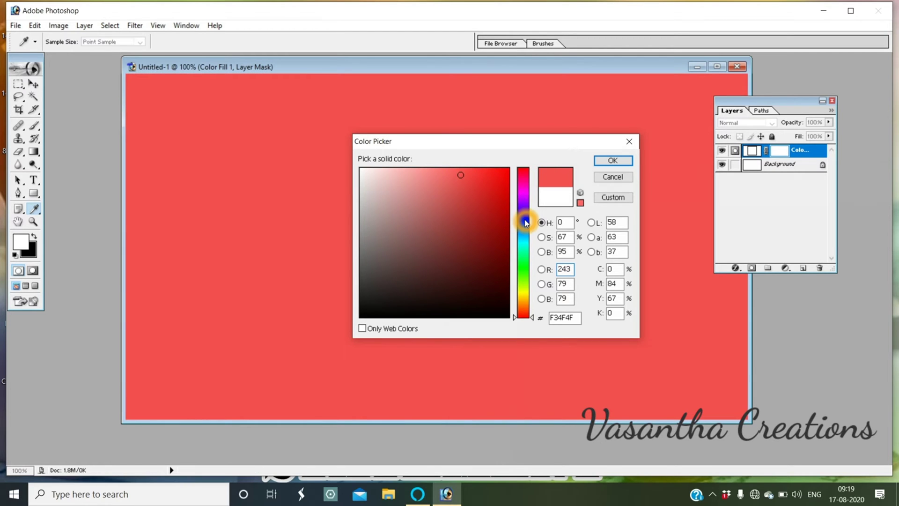
{"action": "left_click", "coordinate": [493, 216]}
{"action": "left_click_drag", "start_coordinate": [393, 186], "coordinate": [361, 169]}
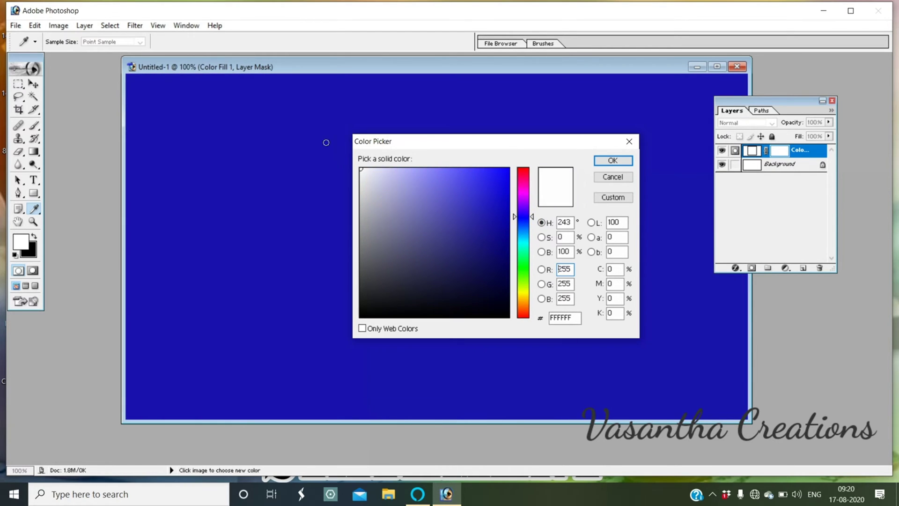
{"action": "left_click", "coordinate": [613, 161]}
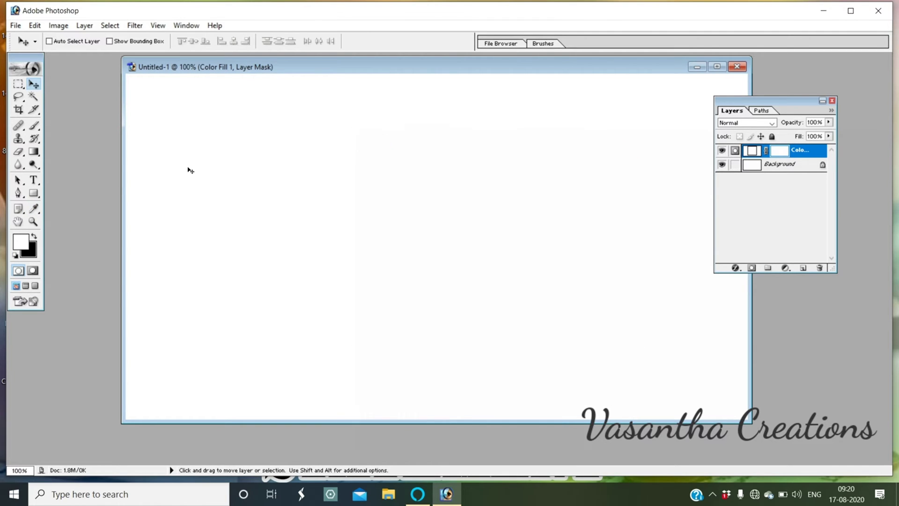
With the Type tool, set the text colour to pure red FF0000.
{"action": "left_click_drag", "start_coordinate": [132, 194], "coordinate": [134, 197]}
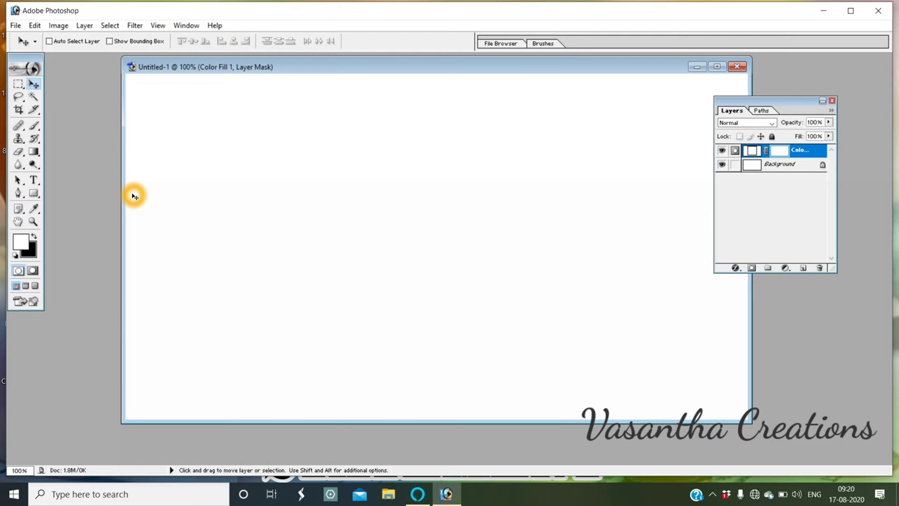
{"action": "left_click", "coordinate": [29, 184]}
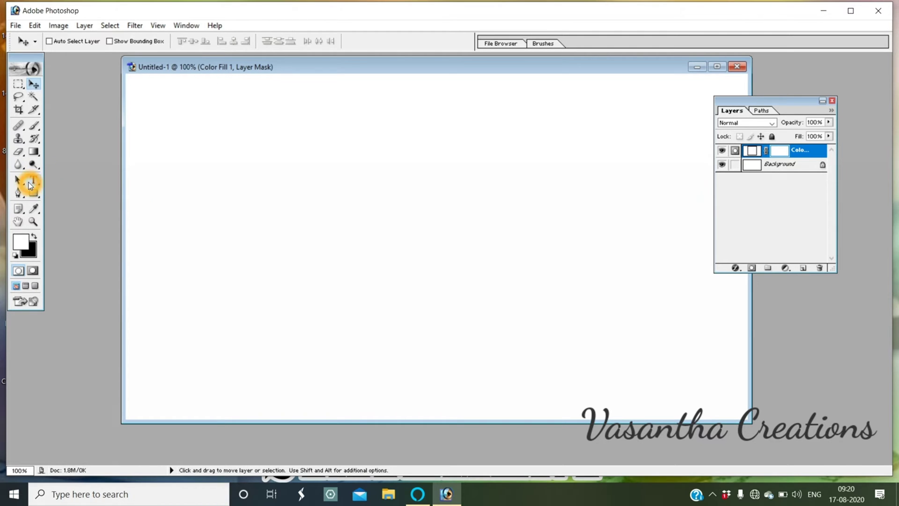
{"action": "left_click", "coordinate": [32, 182]}
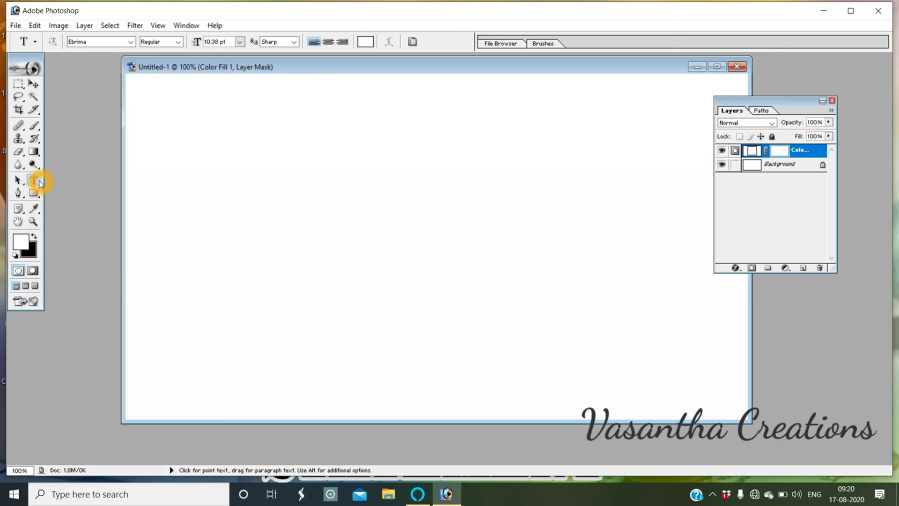
{"action": "left_click", "coordinate": [366, 47]}
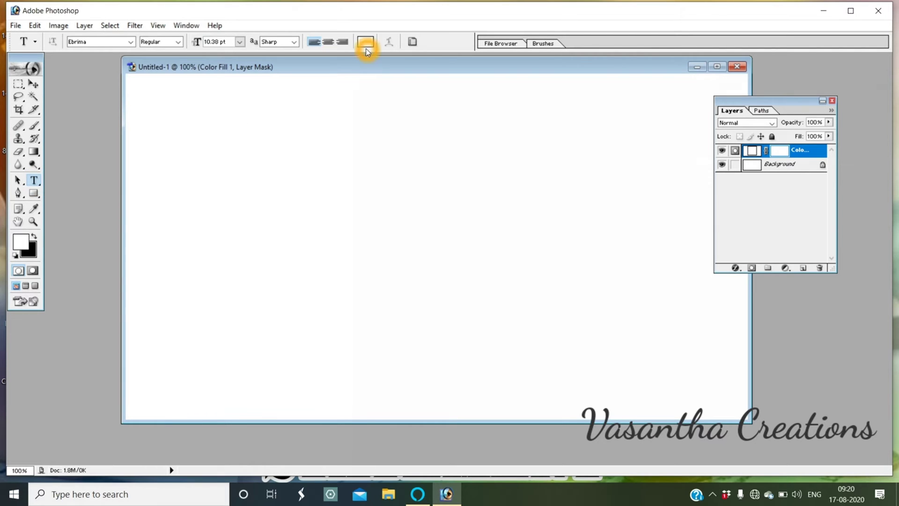
{"action": "left_click", "coordinate": [368, 45]}
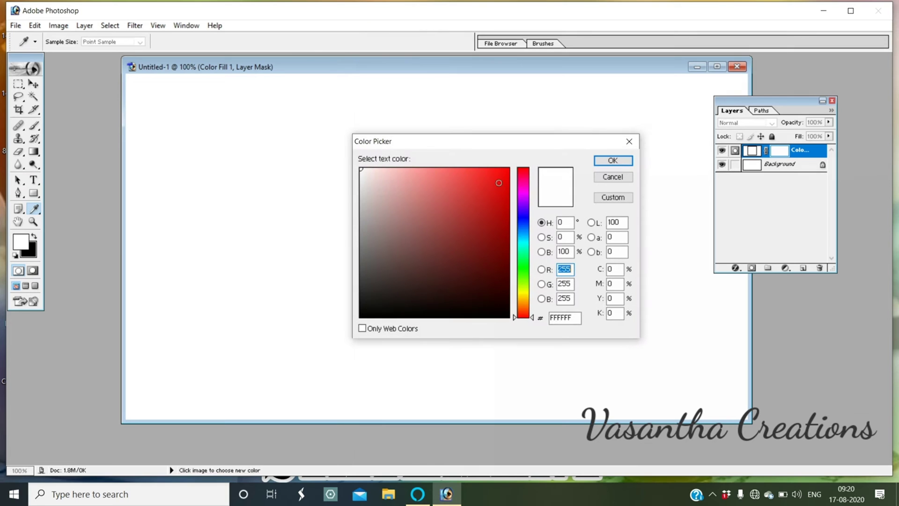
{"action": "left_click", "coordinate": [503, 177]}
{"action": "left_click", "coordinate": [613, 160]}
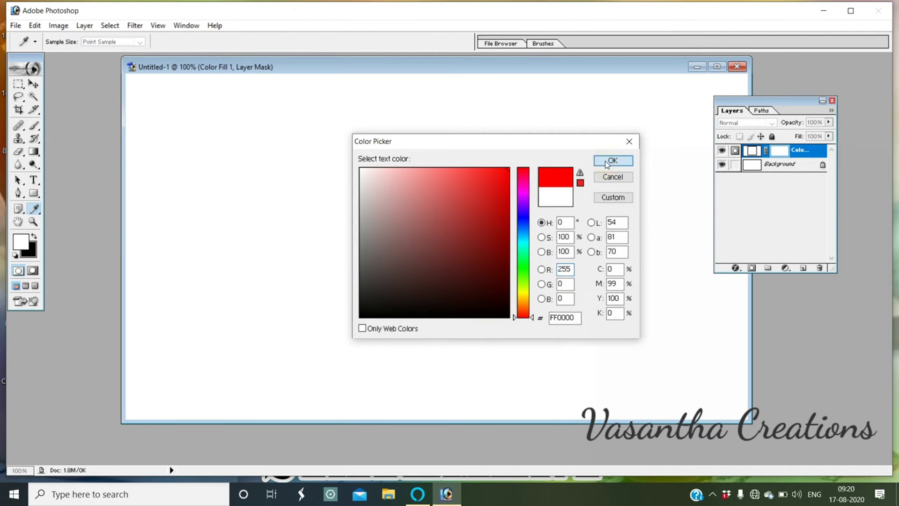
Type the headline RAJANNA FLEX left of the canvas centre and select all of it.
{"action": "left_click", "coordinate": [224, 273]}
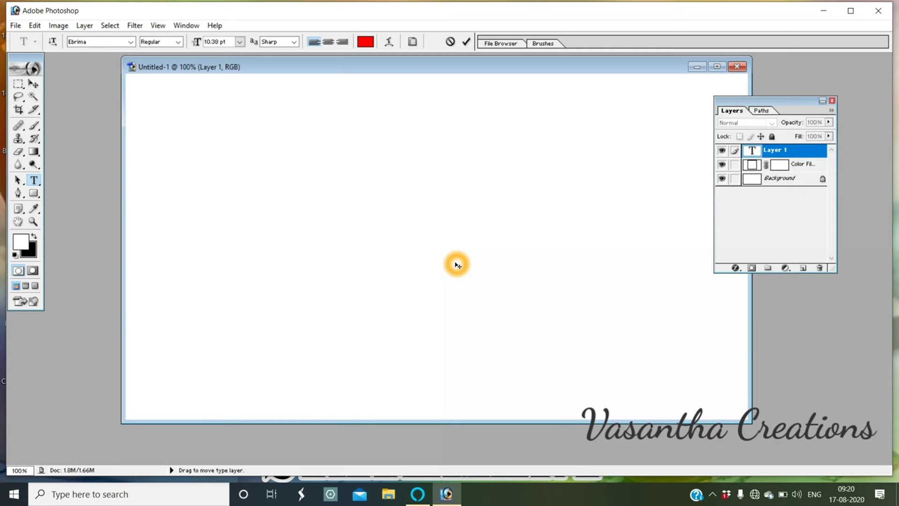
{"action": "type", "text": "R"}
{"action": "type", "text": "AJAN"}
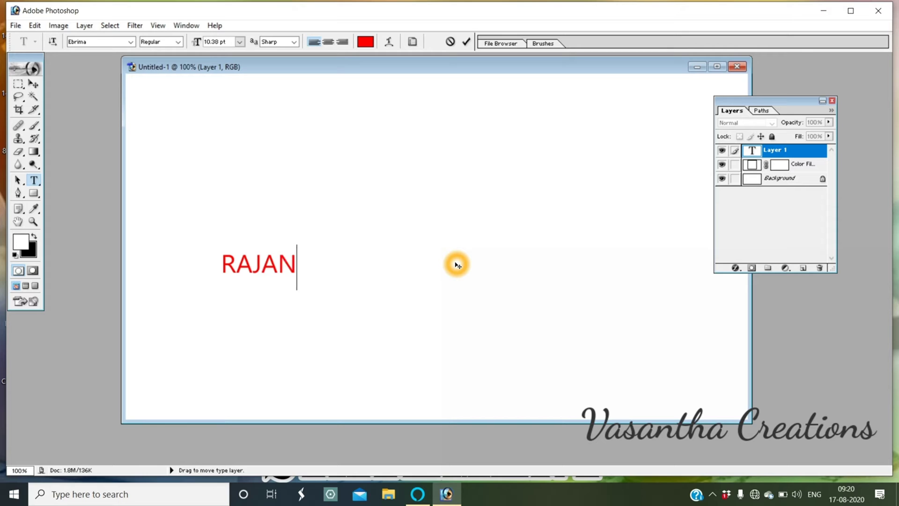
{"action": "type", "text": "NA F"}
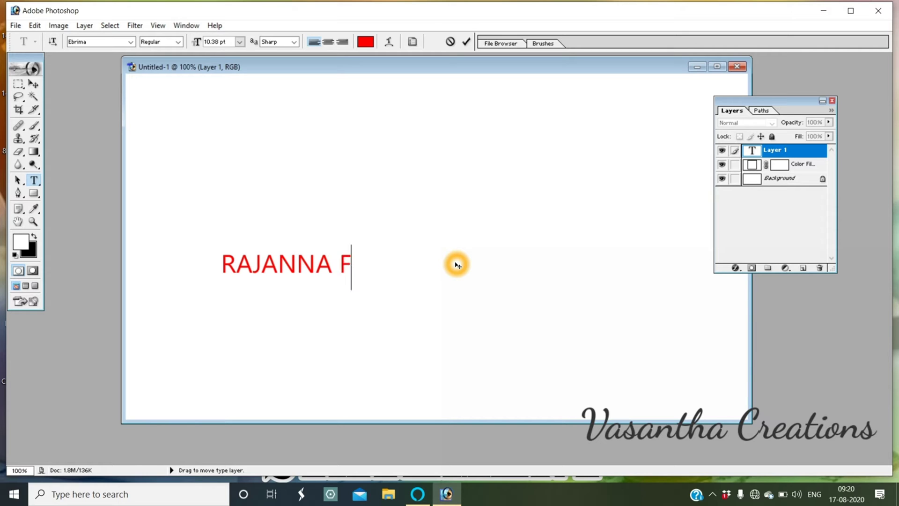
{"action": "type", "text": "LEX"}
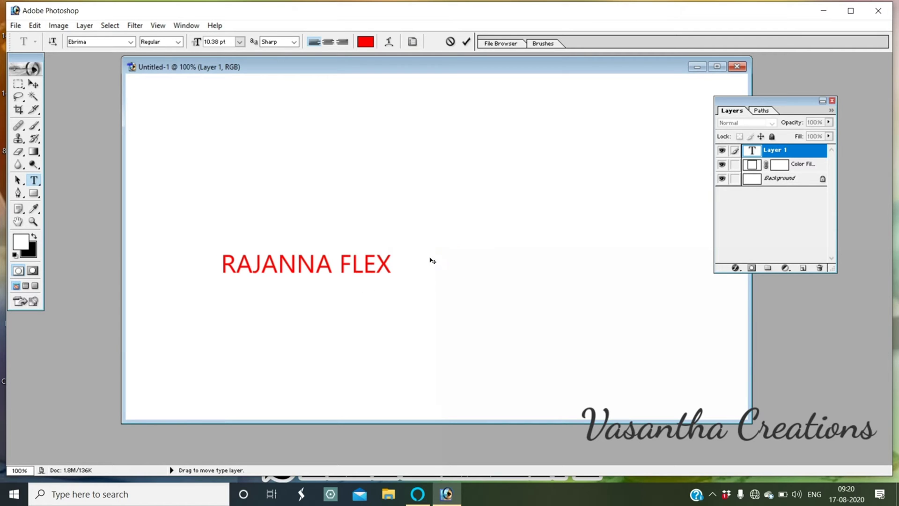
{"action": "key", "text": "ctrl+a"}
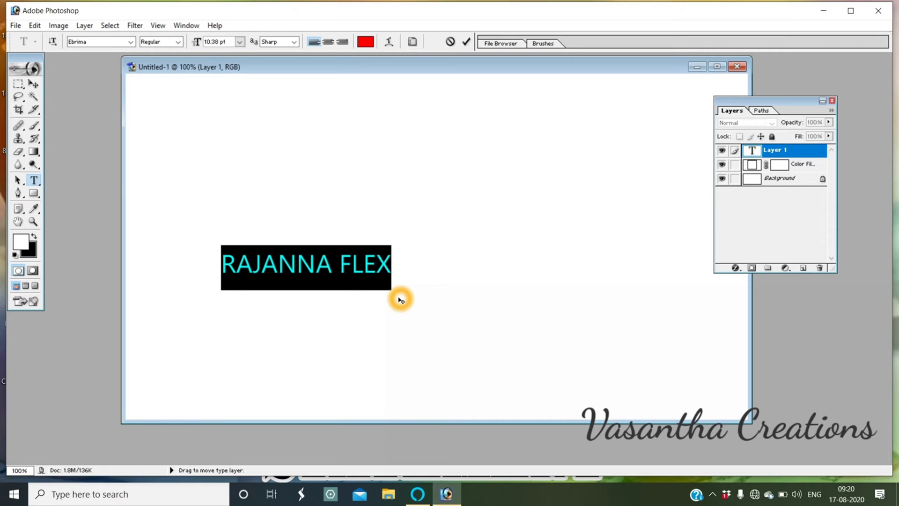
Change the RAJANNA FLEX headline to a heavy bold font and commit the text.
{"action": "left_click", "coordinate": [305, 169]}
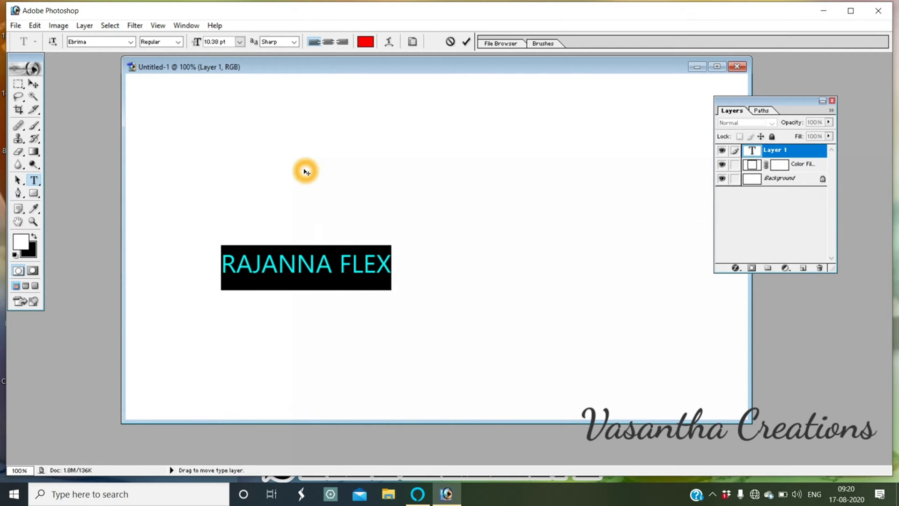
{"action": "left_click", "coordinate": [100, 45]}
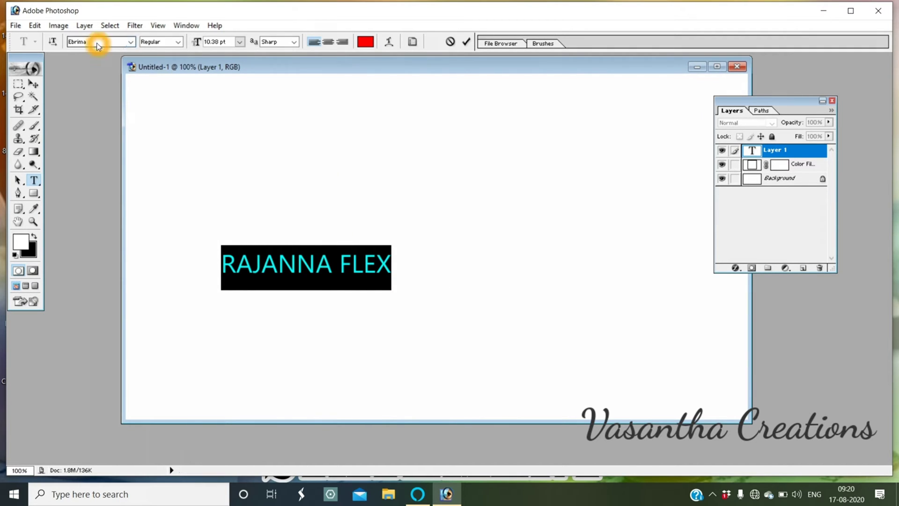
{"action": "left_click", "coordinate": [99, 45]}
{"action": "left_click", "coordinate": [100, 45]}
{"action": "key", "text": "Up"}
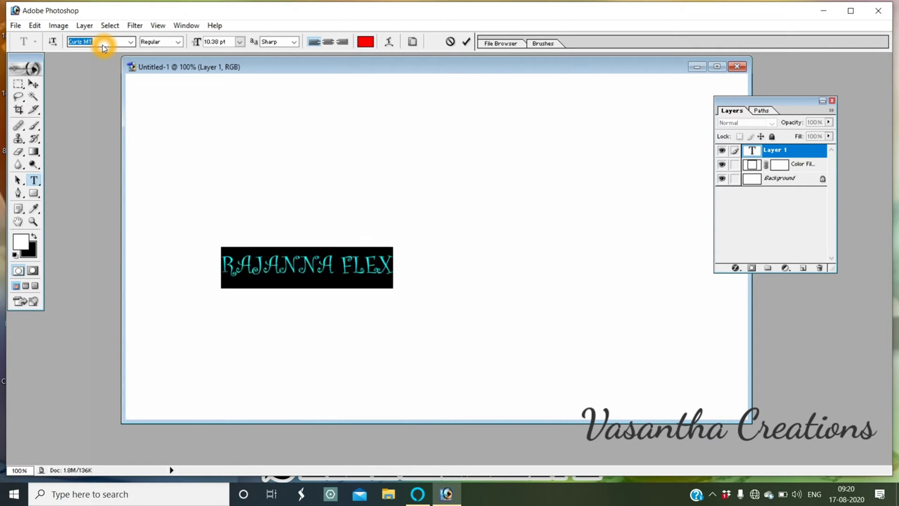
{"action": "key", "text": "Up"}
{"action": "key", "text": "Down"}
{"action": "key", "text": "Down"}
{"action": "key", "text": "Down"}
{"action": "key", "text": "Down"}
{"action": "key", "text": "Down"}
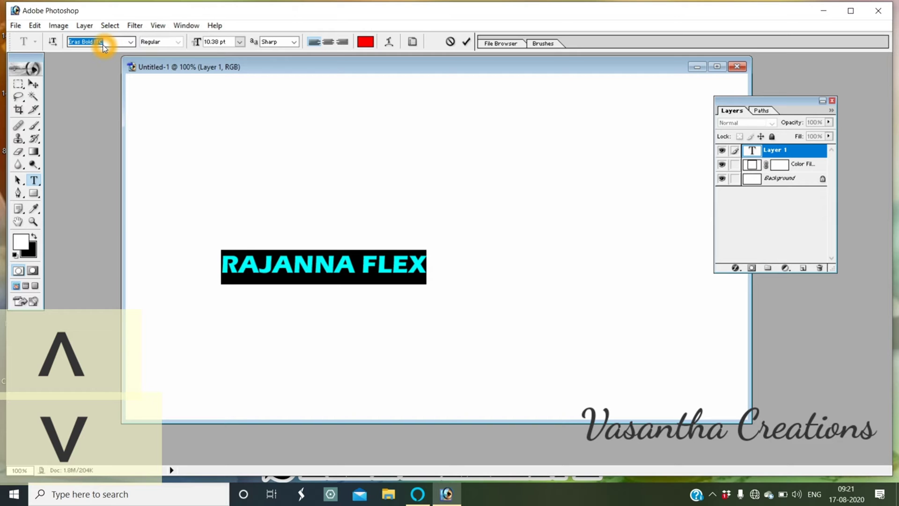
{"action": "left_click", "coordinate": [38, 88]}
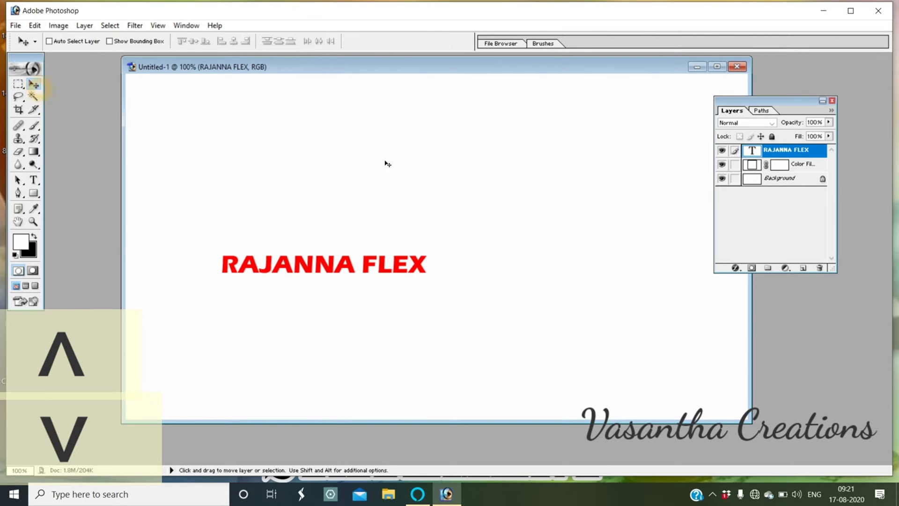
Save the banner as the Photoshop file 9X5-FLEX on the Desktop.
{"action": "key", "text": "ctrl+s"}
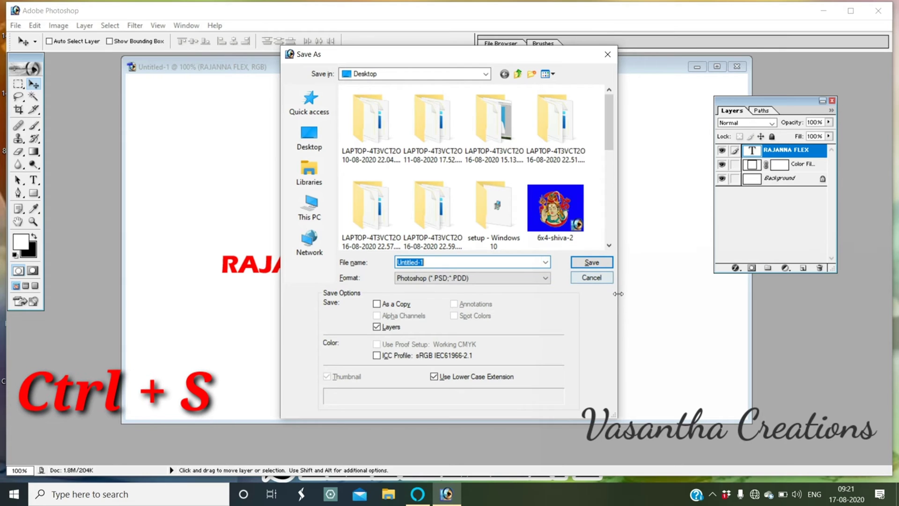
{"action": "type", "text": "9X5-"}
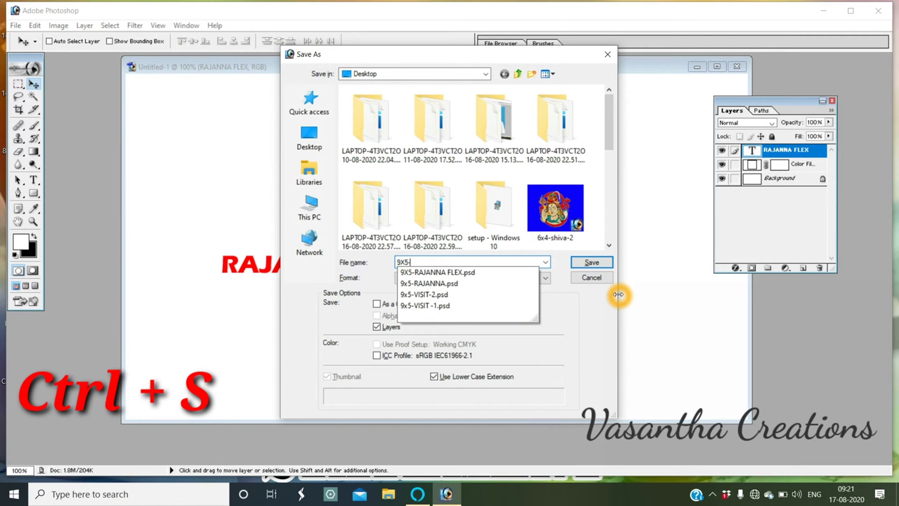
{"action": "type", "text": "FLEX"}
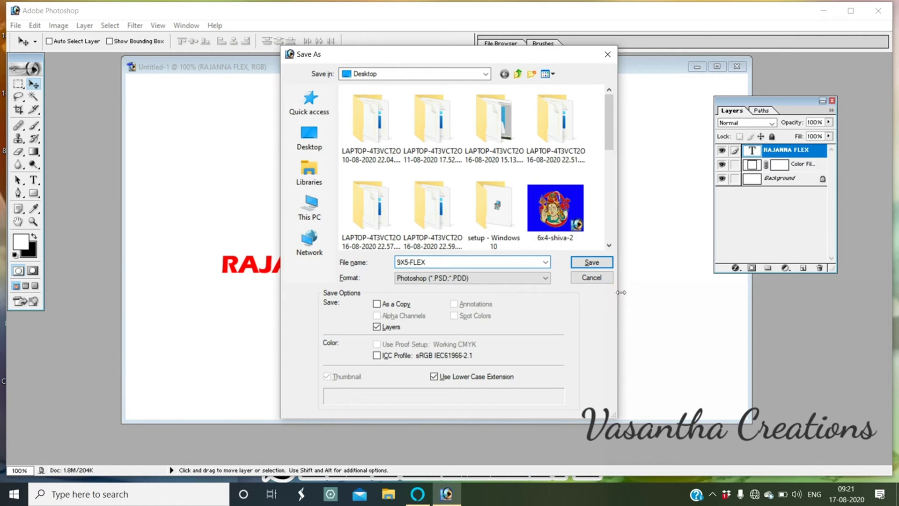
{"action": "left_click", "coordinate": [592, 263]}
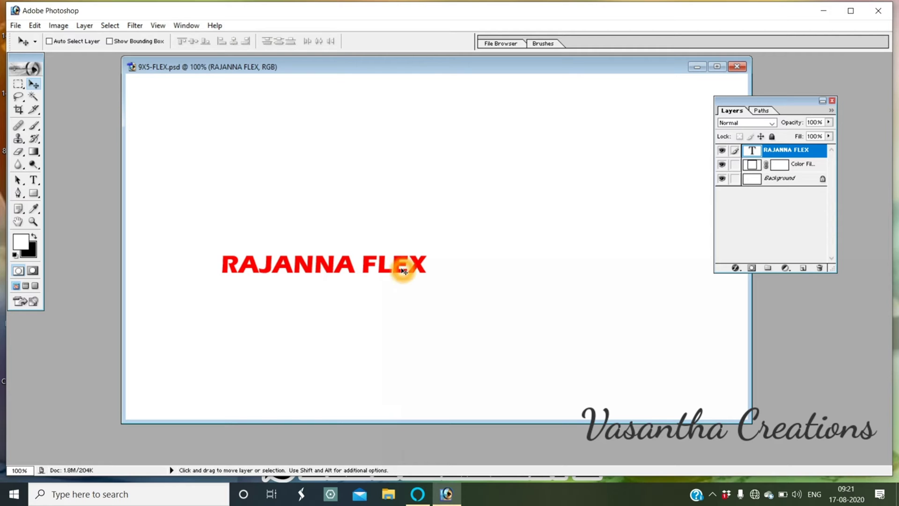
Move the RAJANNA FLEX headline right and scale it much taller and wider.
{"action": "left_click_drag", "start_coordinate": [406, 274], "coordinate": [608, 276]}
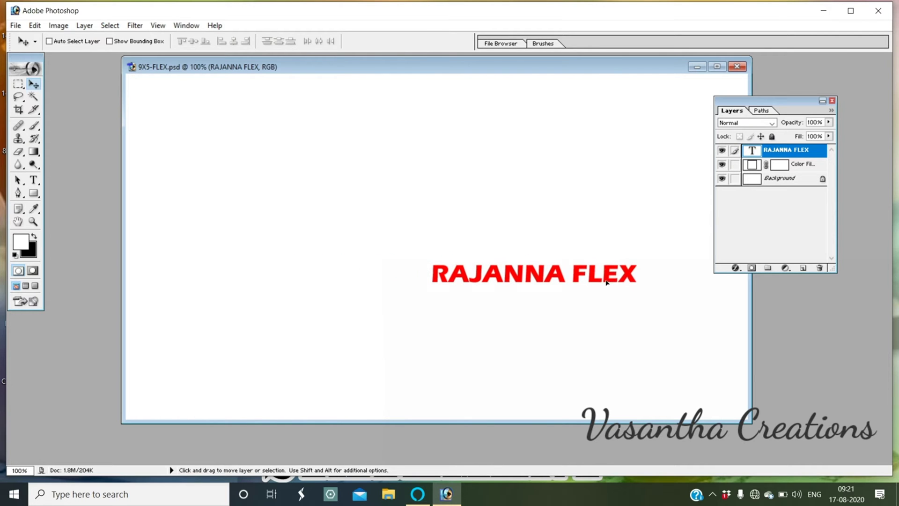
{"action": "key", "text": "ctrl+t"}
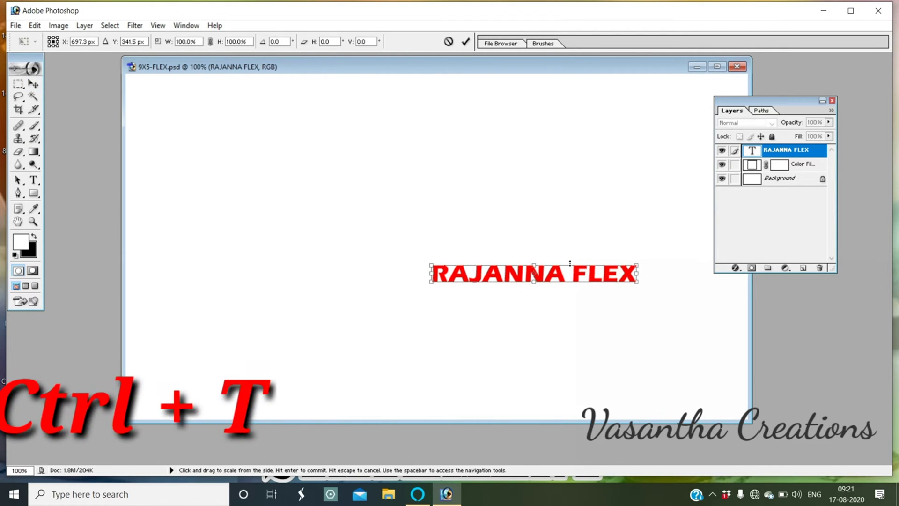
{"action": "left_click_drag", "start_coordinate": [548, 267], "coordinate": [565, 240]}
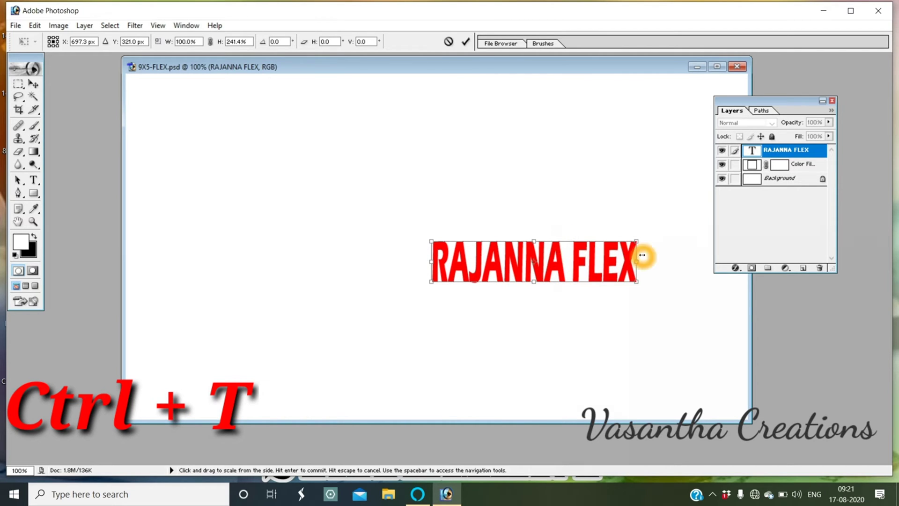
{"action": "left_click_drag", "start_coordinate": [636, 261], "coordinate": [692, 260]}
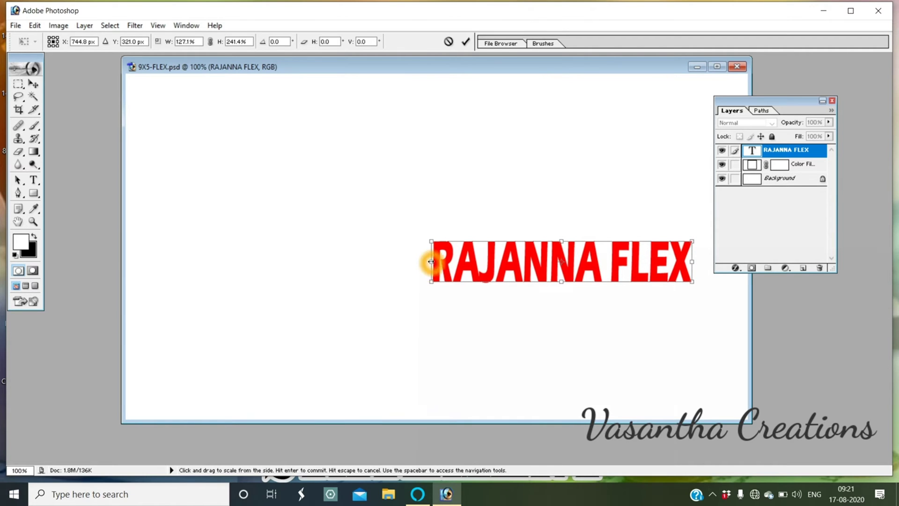
{"action": "left_click_drag", "start_coordinate": [432, 261], "coordinate": [371, 262]}
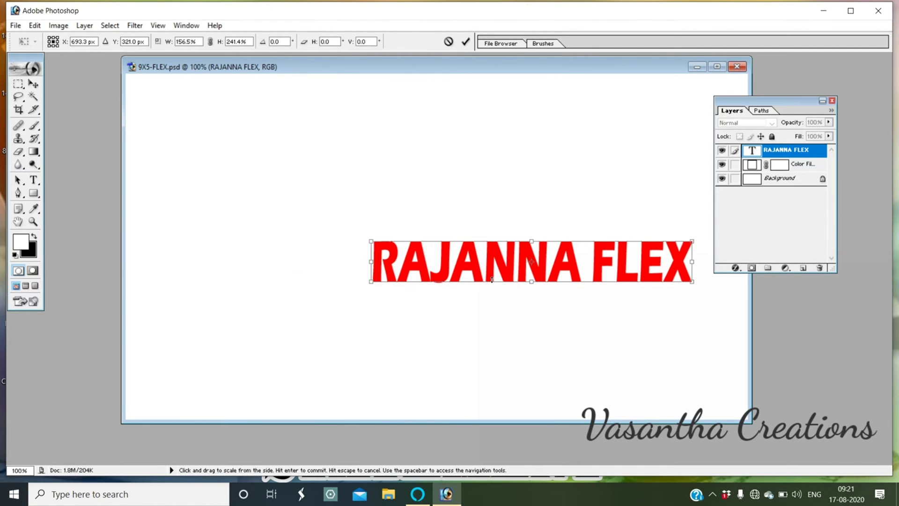
{"action": "left_click_drag", "start_coordinate": [489, 281], "coordinate": [464, 293]}
{"action": "key", "text": "Return"}
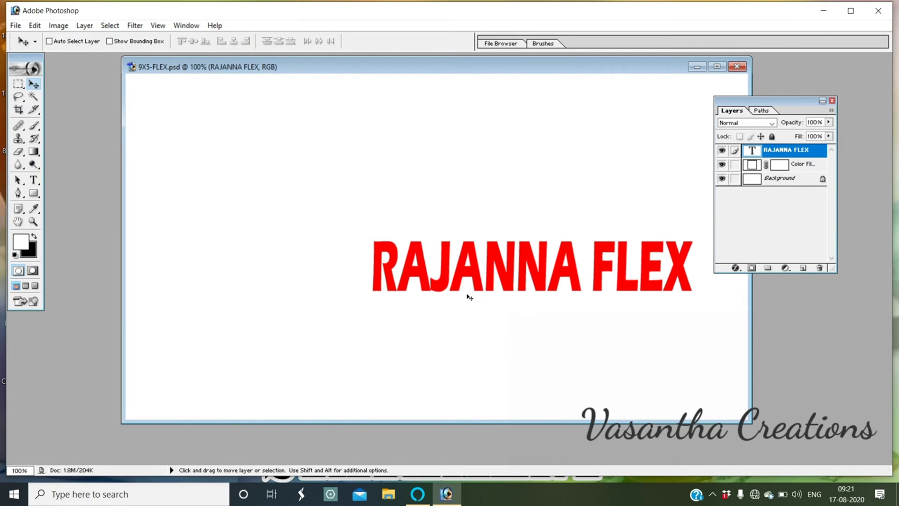
{"action": "left_click", "coordinate": [33, 180]}
Start a new red text line left of centre and type KOTHRAMPU in capitals.
{"action": "left_click", "coordinate": [314, 340]}
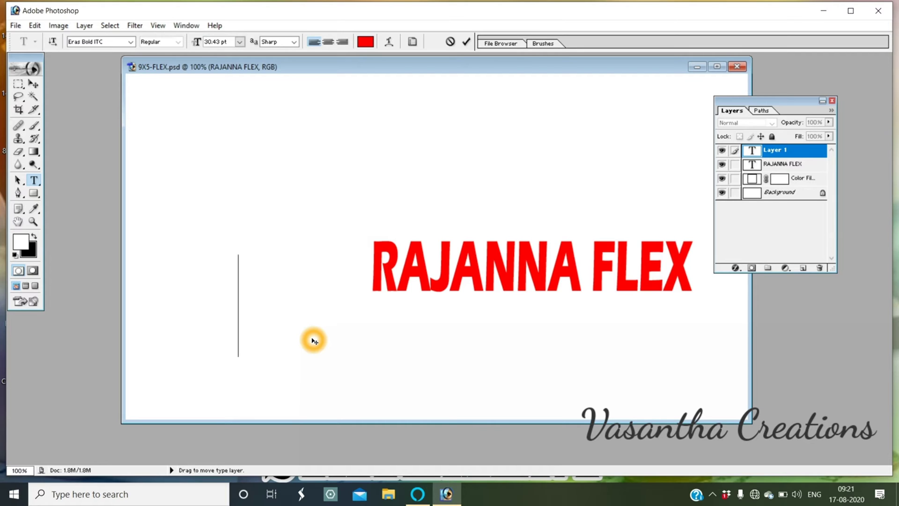
{"action": "type", "text": "k"}
{"action": "key", "text": "BackSpace"}
{"action": "type", "text": "K"}
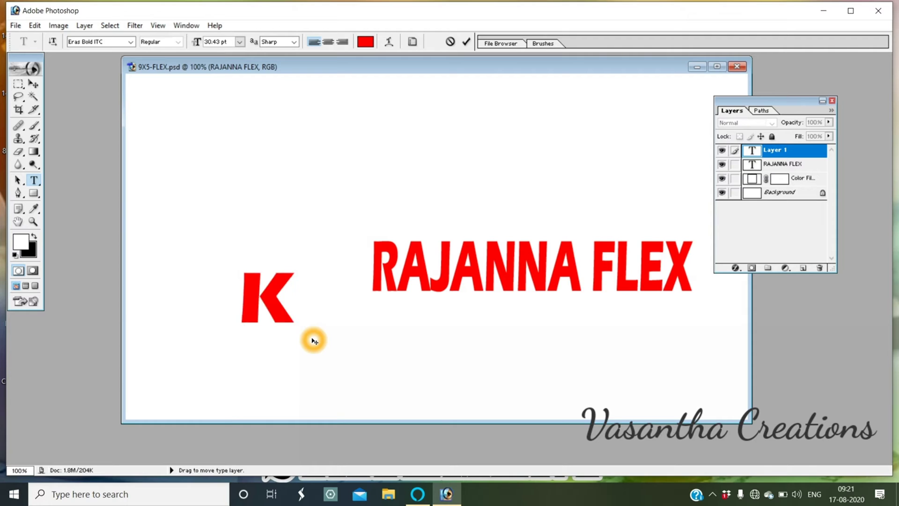
{"action": "type", "text": "OT"}
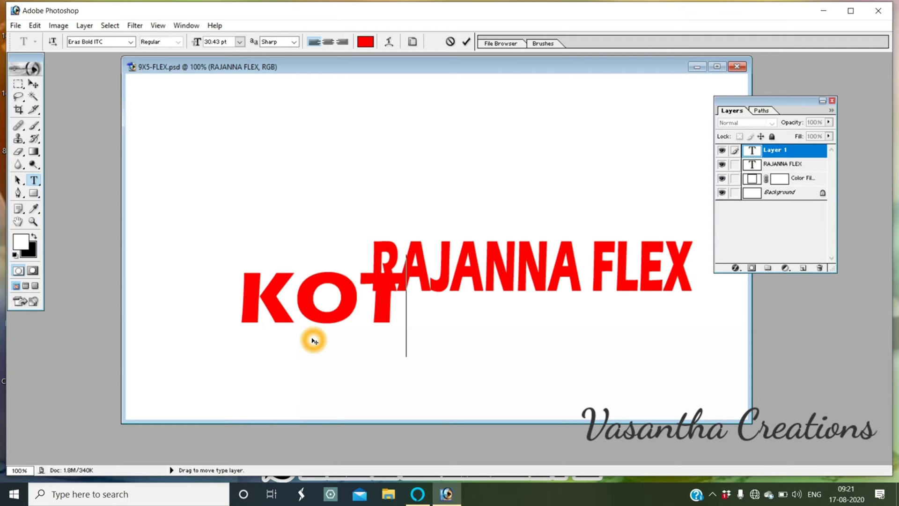
{"action": "type", "text": "HRAM"}
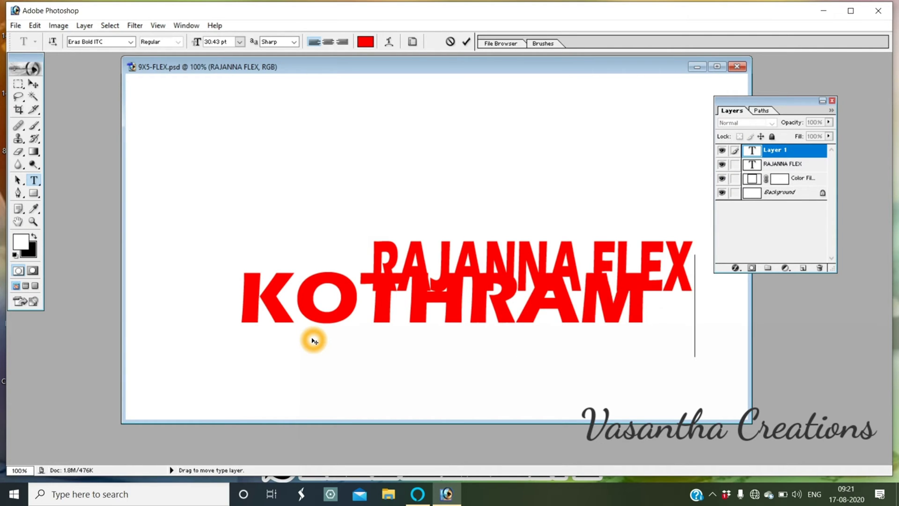
{"action": "type", "text": "PU"}
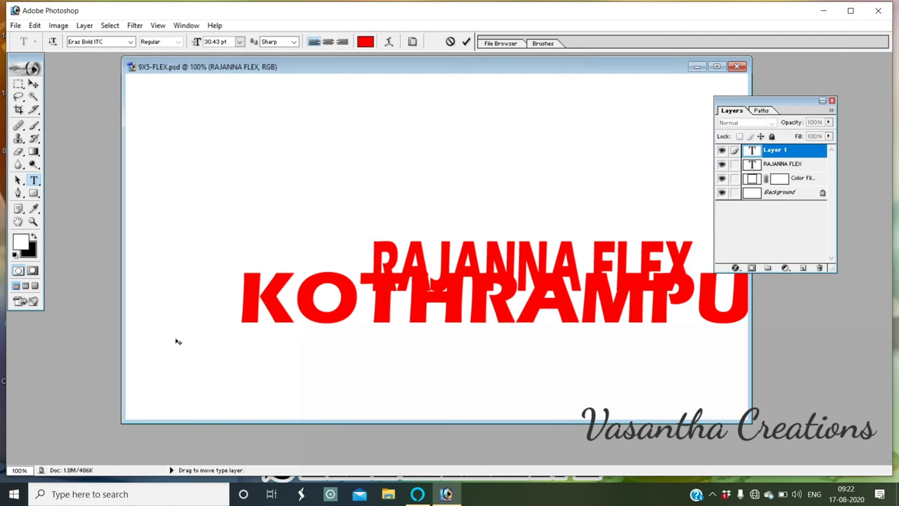
Move the address text down and scale it narrower and slightly shorter.
{"action": "left_click", "coordinate": [33, 84]}
{"action": "left_click_drag", "start_coordinate": [276, 302], "coordinate": [201, 344]}
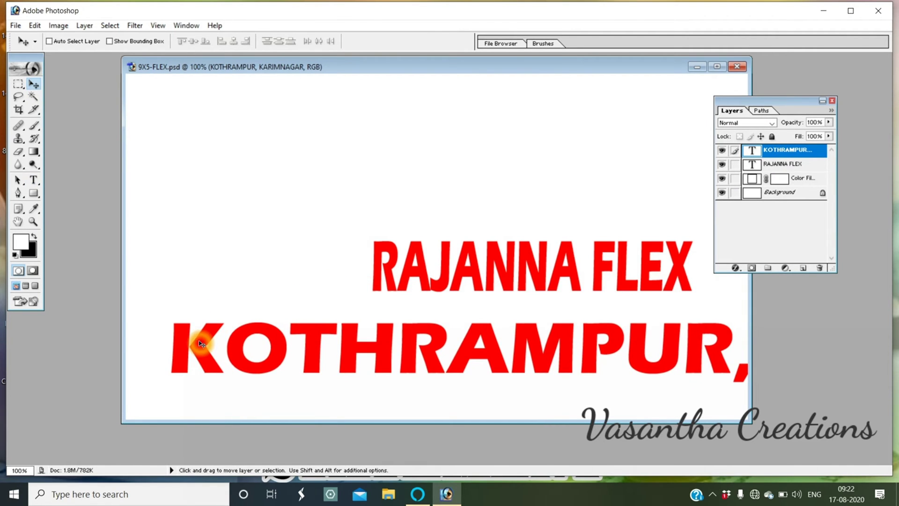
{"action": "key", "text": "ctrl+t"}
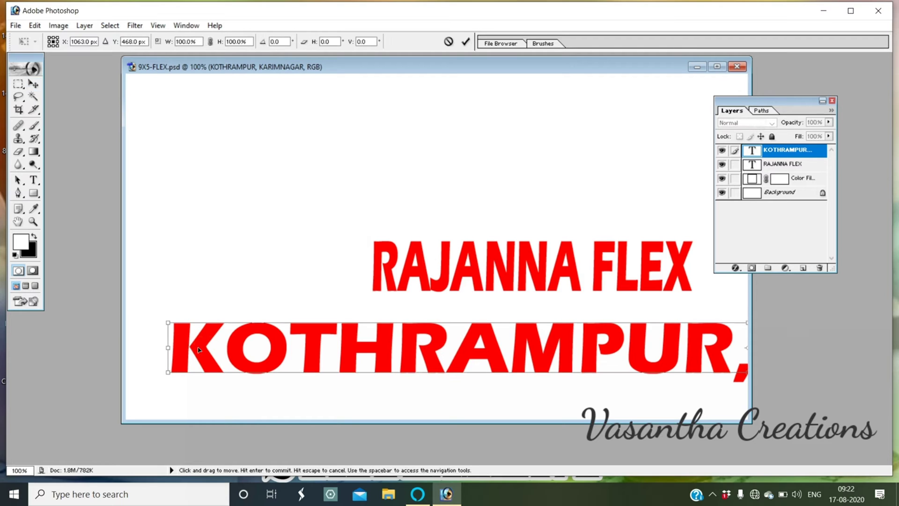
{"action": "left_click", "coordinate": [166, 348]}
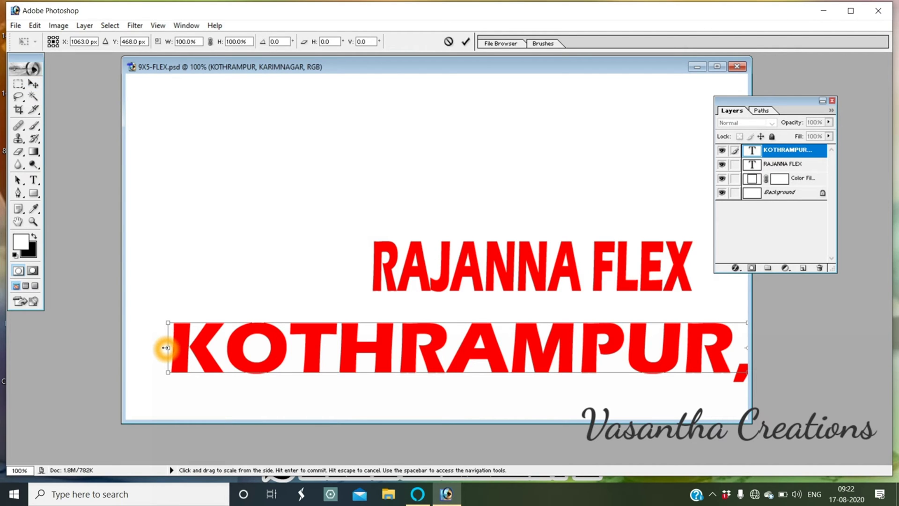
{"action": "left_click_drag", "start_coordinate": [166, 348], "coordinate": [571, 367]}
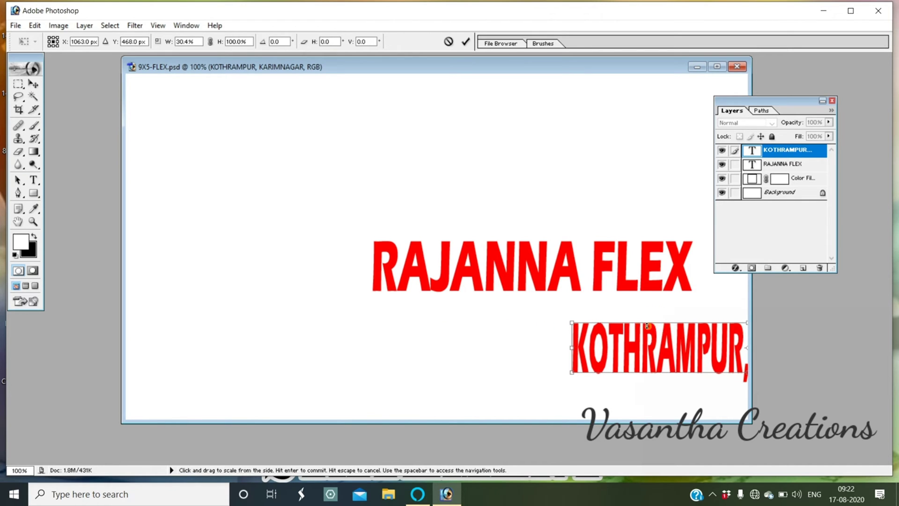
{"action": "left_click_drag", "start_coordinate": [653, 321], "coordinate": [648, 355]}
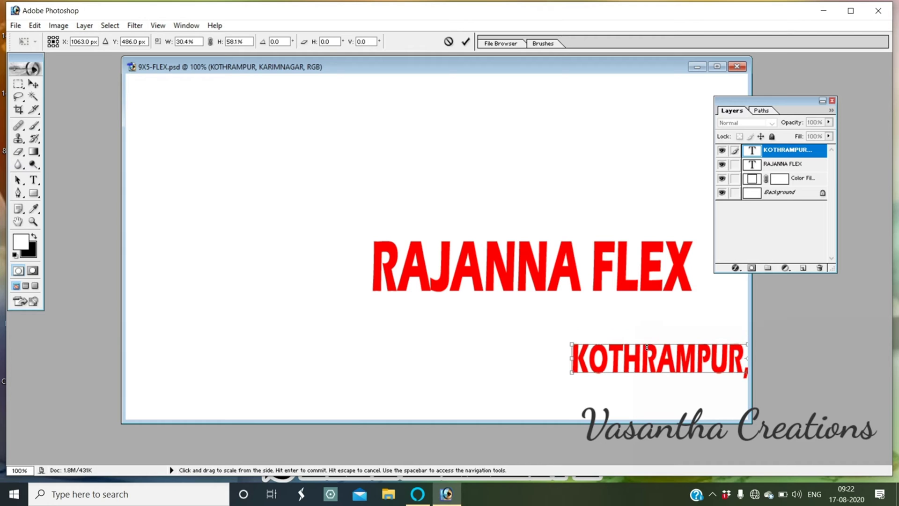
{"action": "double_click", "coordinate": [688, 370]}
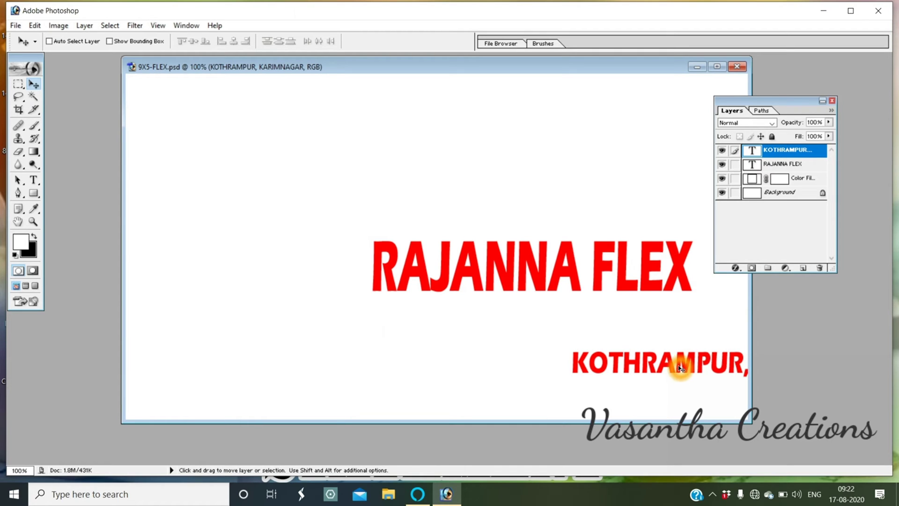
Position the KOTHRAMPUR, KARIMNAGAR line just beneath the headline.
{"action": "mouse_move", "coordinate": [681, 369]}
{"action": "left_mouse_down"}
{"action": "mouse_move", "coordinate": [623, 369]}
{"action": "mouse_move", "coordinate": [470, 338]}
{"action": "left_mouse_up"}
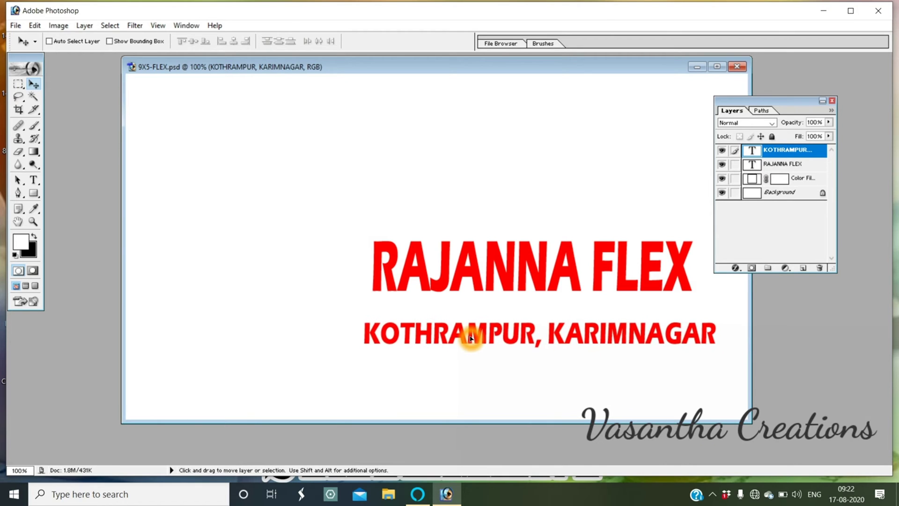
{"action": "left_click_drag", "start_coordinate": [470, 338], "coordinate": [475, 335]}
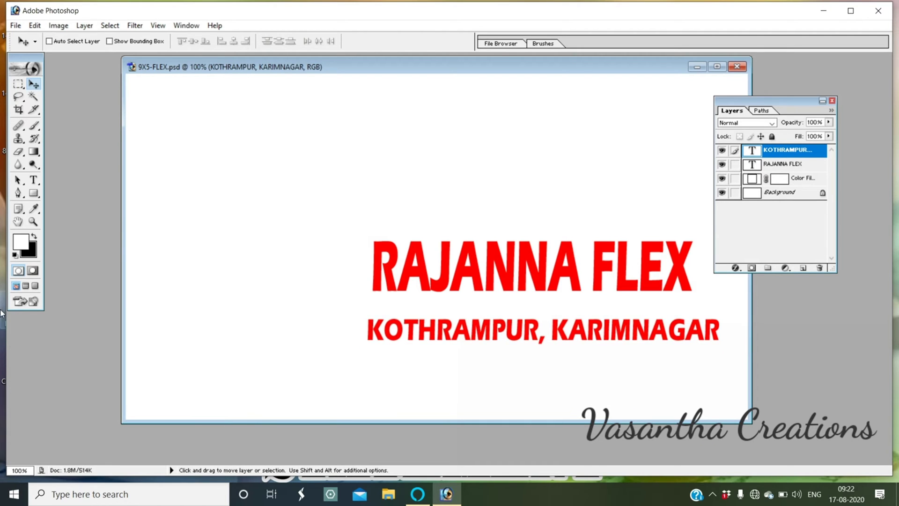
{"action": "left_click", "coordinate": [237, 362]}
{"action": "left_click", "coordinate": [237, 362]}
Change the address line's font to Eras Light ITC.
{"action": "left_click", "coordinate": [34, 180]}
{"action": "left_click", "coordinate": [440, 331]}
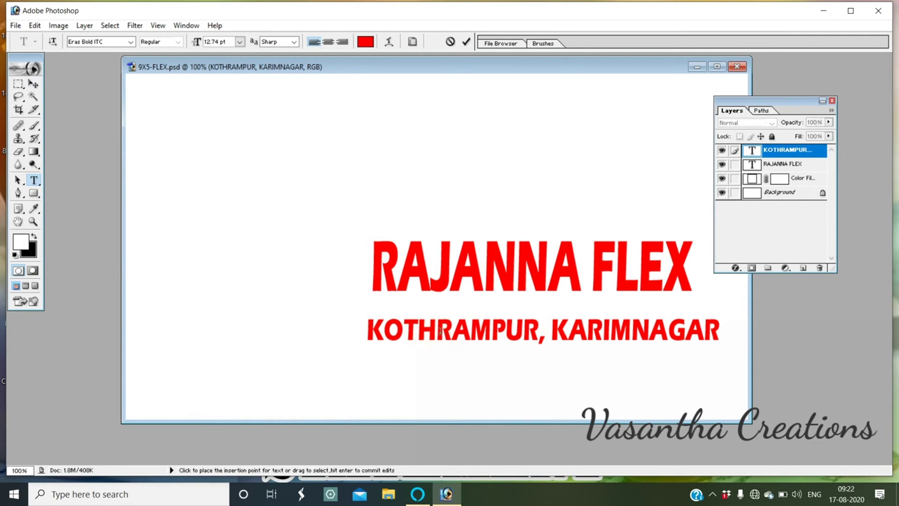
{"action": "key", "text": "ctrl+a"}
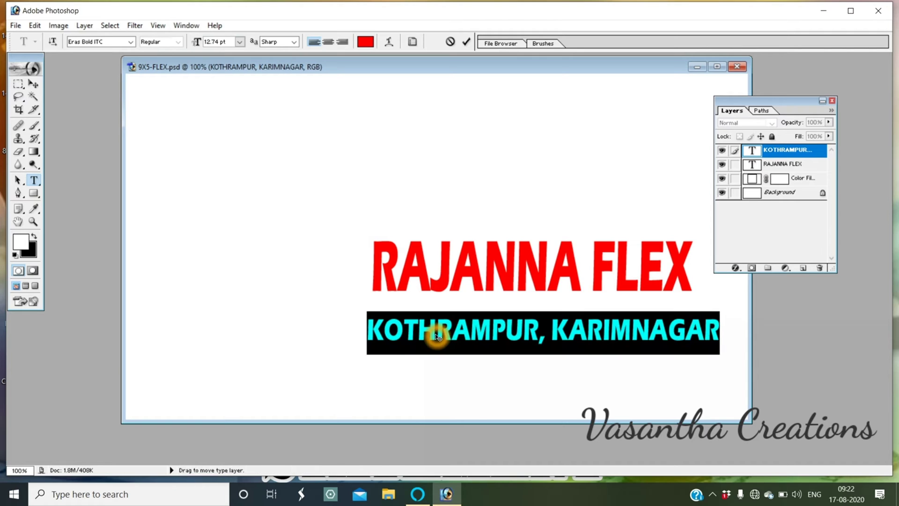
{"action": "left_click", "coordinate": [112, 44]}
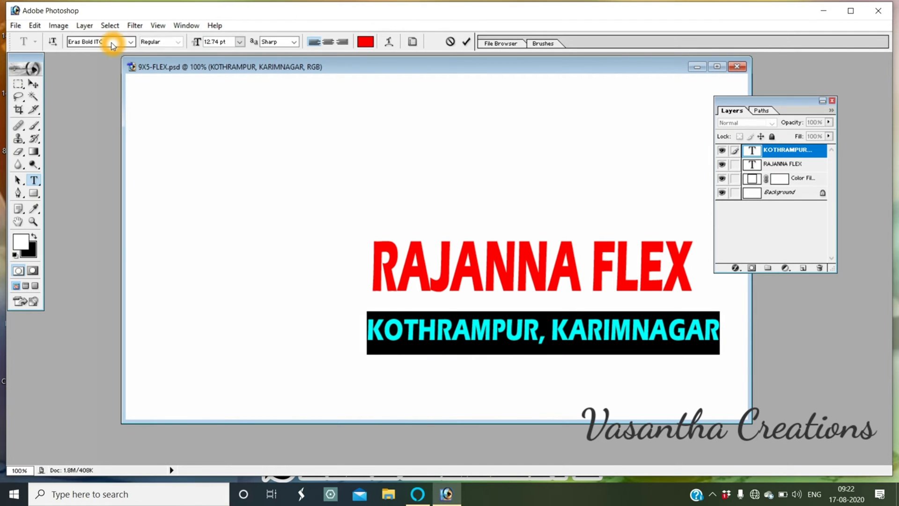
{"action": "left_click", "coordinate": [112, 44]}
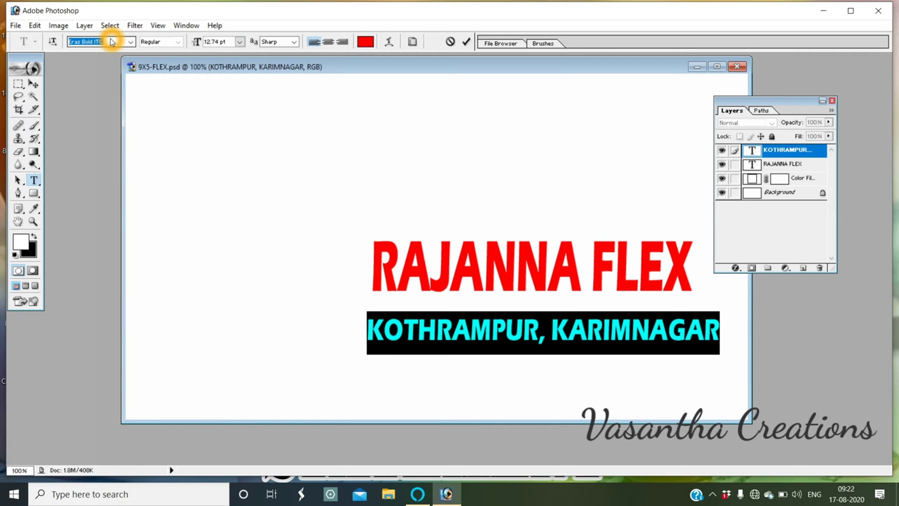
{"action": "key", "text": "Down"}
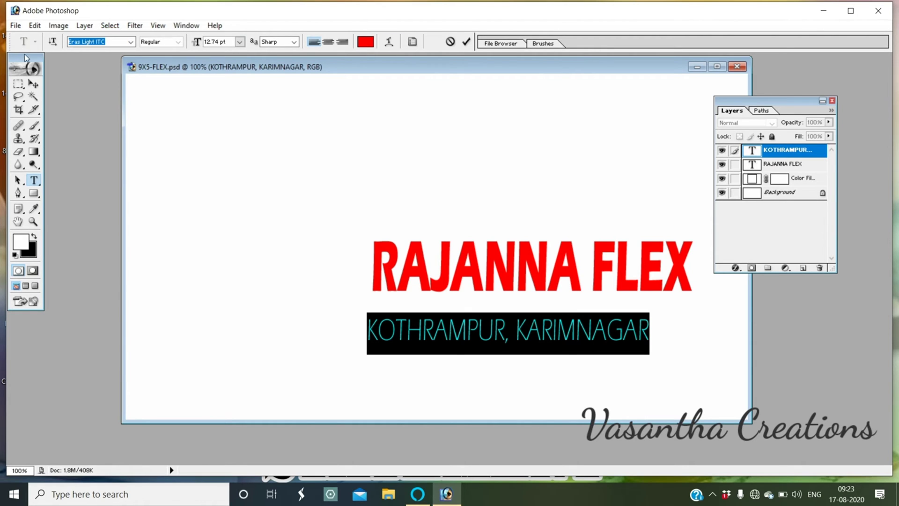
{"action": "left_click", "coordinate": [35, 84]}
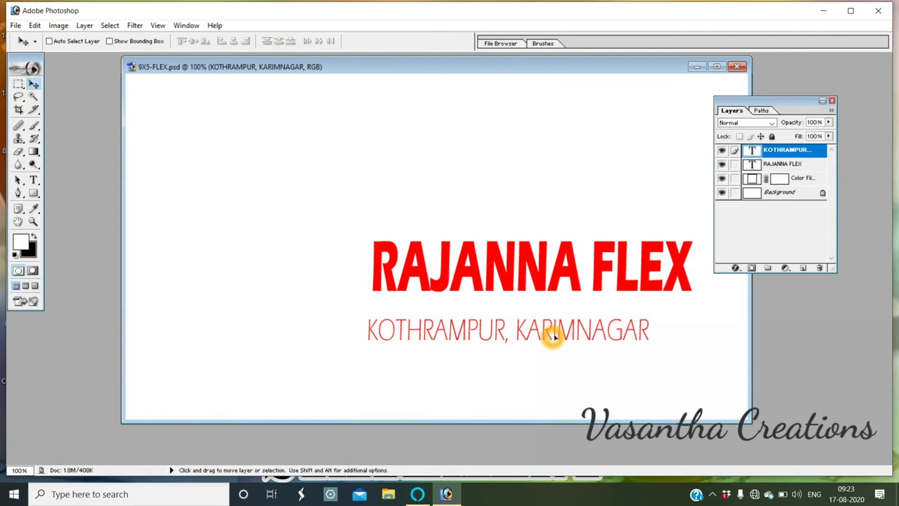
Shift the address line slightly right and select the KOTHRAMPUR, KARIMNAGAR layer.
{"action": "left_click_drag", "start_coordinate": [553, 338], "coordinate": [574, 333]}
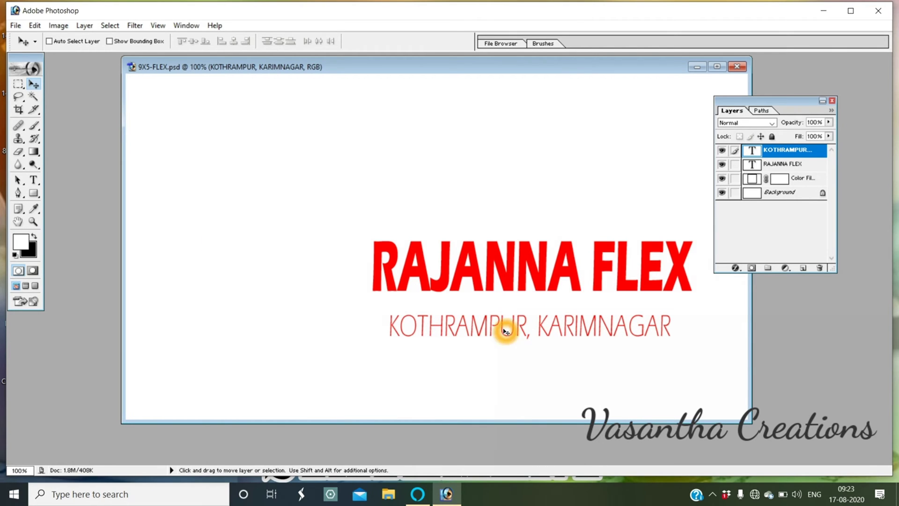
{"action": "left_click", "coordinate": [273, 317]}
{"action": "left_click", "coordinate": [469, 326]}
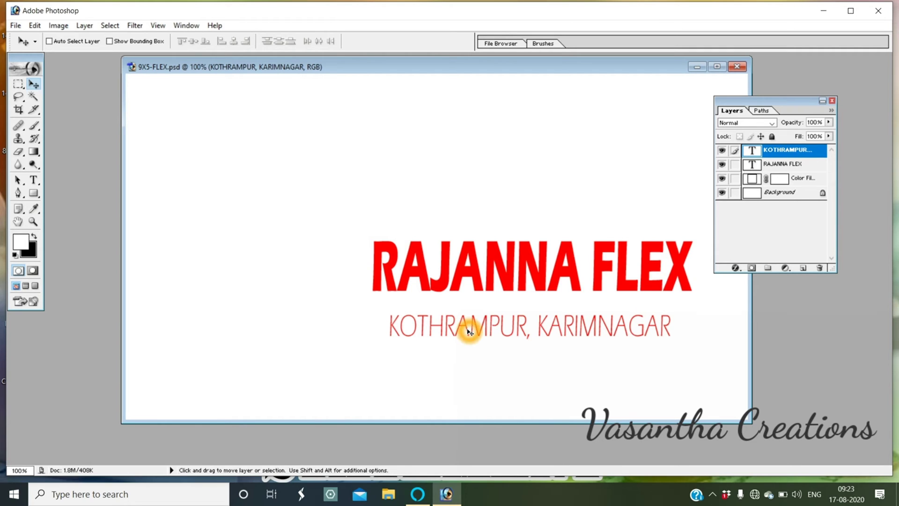
{"action": "right_click", "coordinate": [492, 323]}
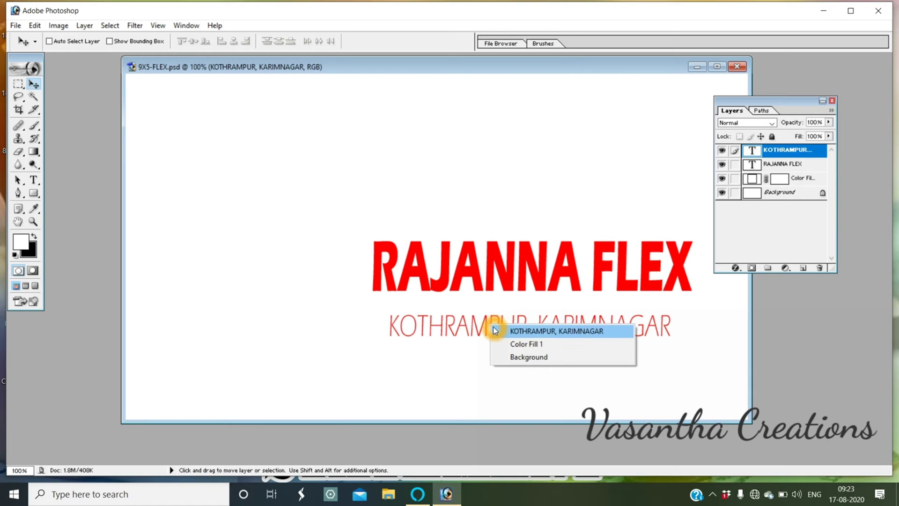
{"action": "left_click", "coordinate": [519, 335]}
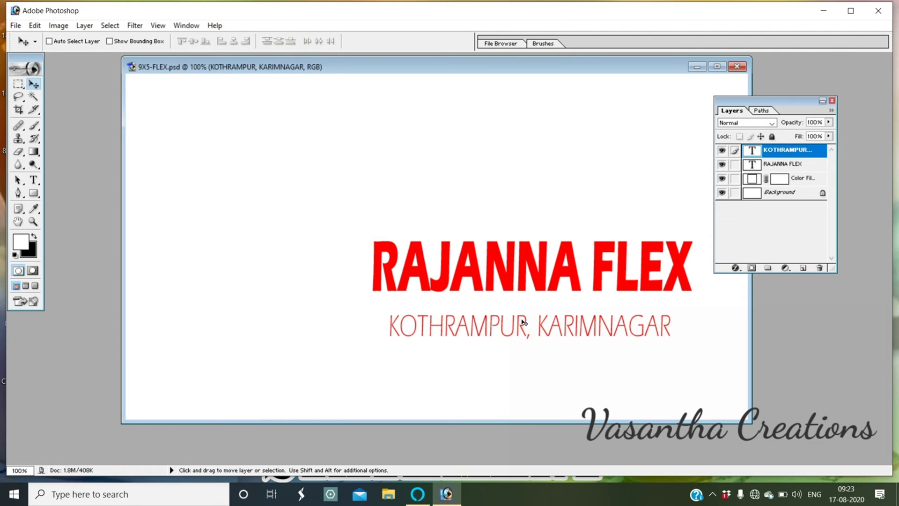
Duplicate the address line and place the copy toward the top-left.
{"action": "left_click_drag", "start_coordinate": [518, 327], "coordinate": [513, 329]}
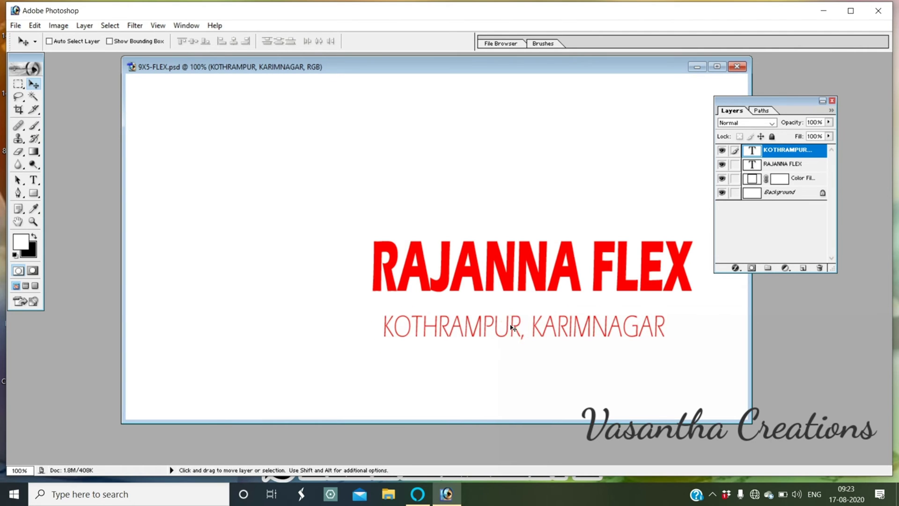
{"action": "left_click", "coordinate": [513, 326]}
{"action": "left_click", "coordinate": [512, 325]}
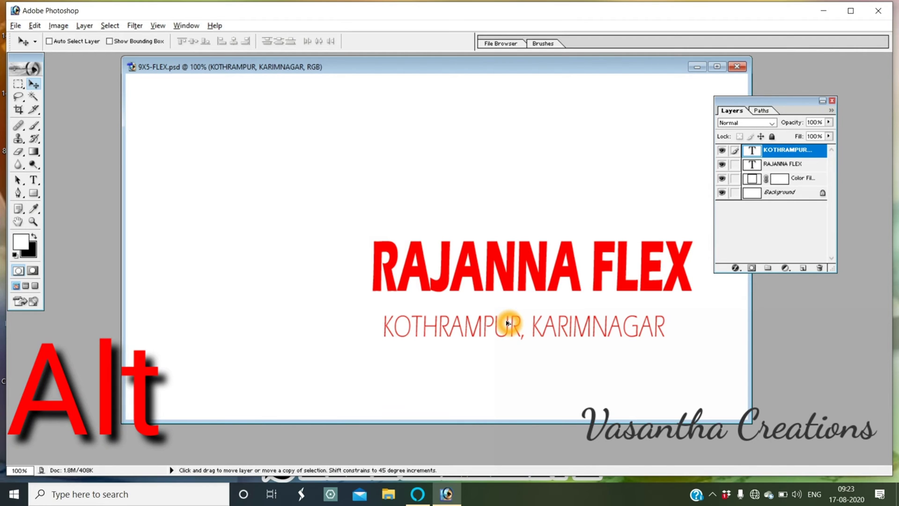
{"action": "mouse_move", "coordinate": [510, 324]}
{"action": "left_mouse_down", "text": "alt"}
{"action": "mouse_move", "coordinate": [506, 367]}
{"action": "mouse_move", "coordinate": [335, 149]}
{"action": "left_mouse_up", "text": "alt"}
{"action": "left_click", "coordinate": [512, 367]}
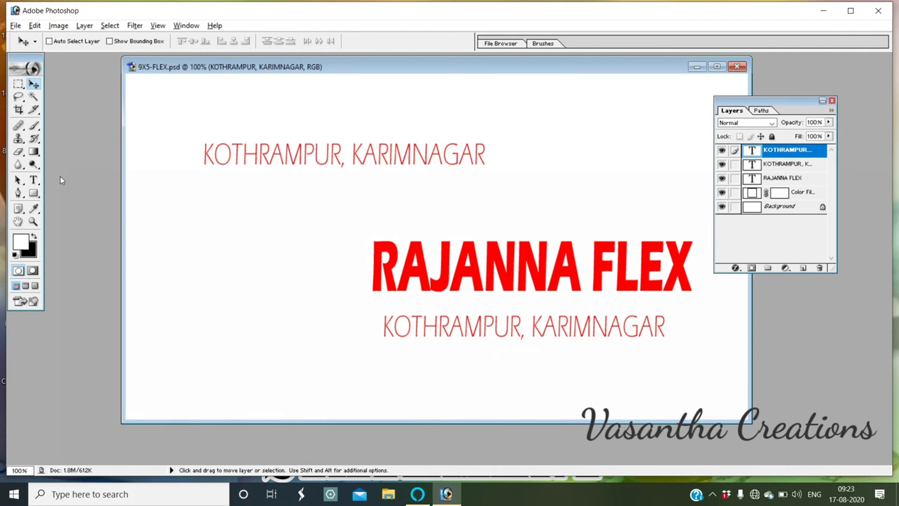
Dismiss the clone stamp error and put the text caret in the top address copy.
{"action": "left_click", "coordinate": [33, 180]}
{"action": "left_click", "coordinate": [384, 152]}
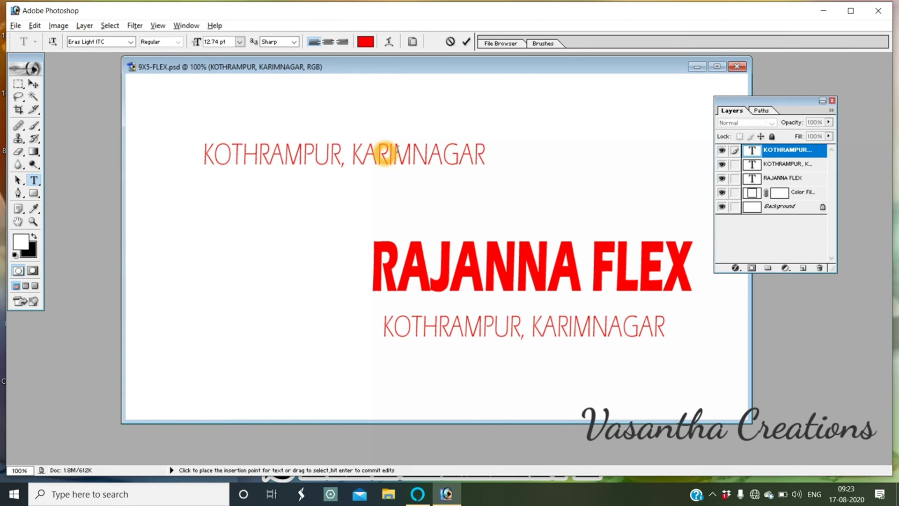
{"action": "key", "text": "Escape"}
{"action": "key", "text": "s"}
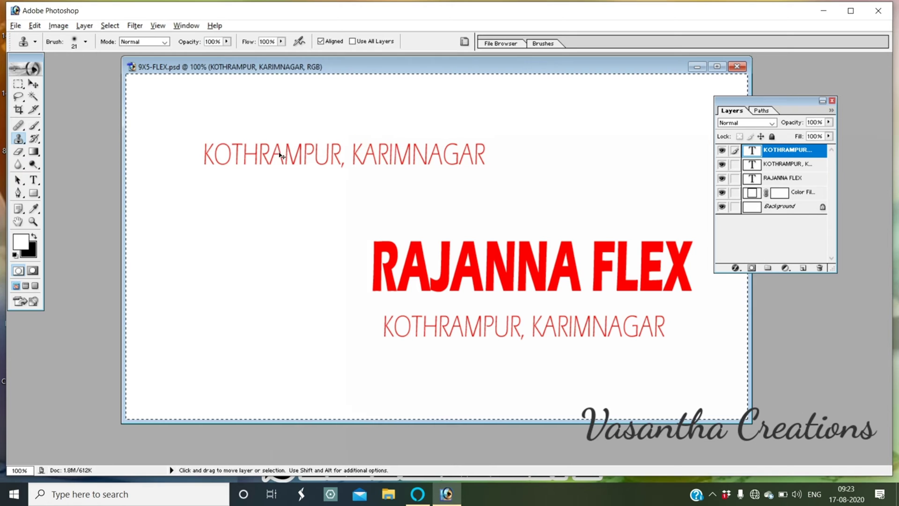
{"action": "left_click", "coordinate": [294, 161]}
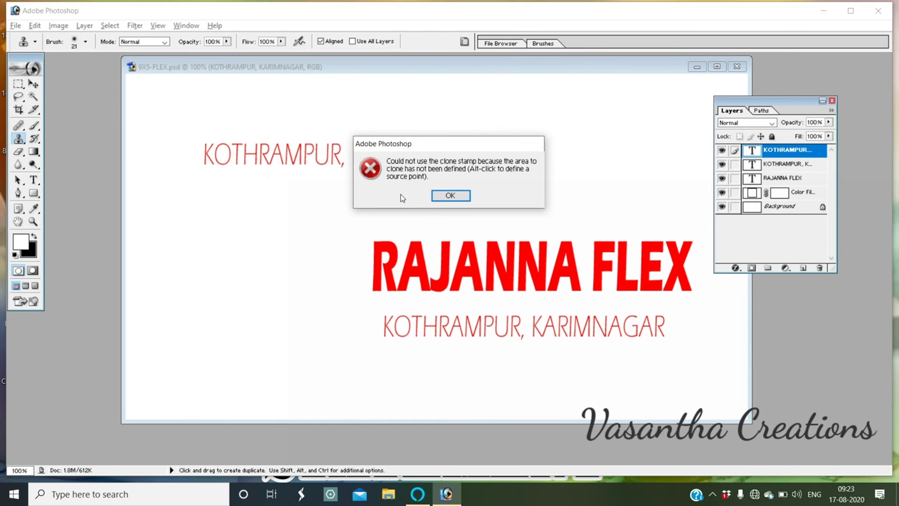
{"action": "left_click", "coordinate": [449, 196]}
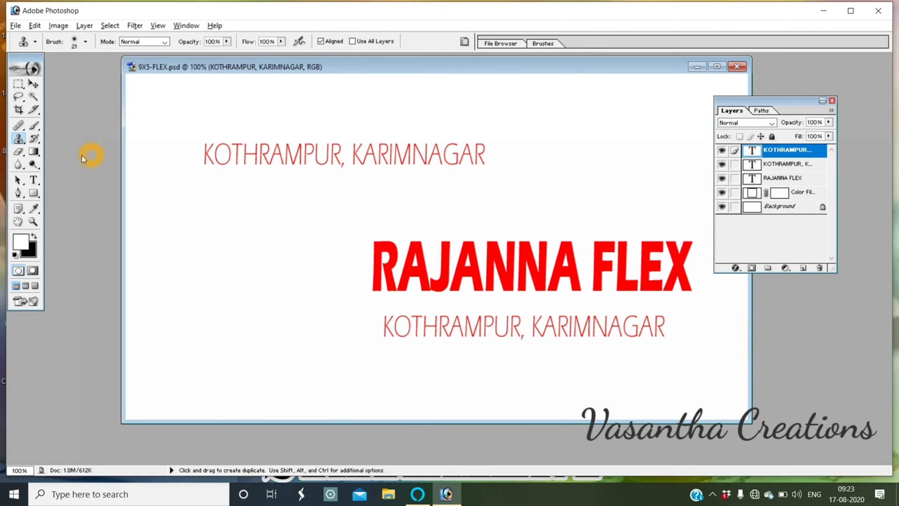
{"action": "left_click", "coordinate": [33, 180]}
{"action": "left_click", "coordinate": [271, 156]}
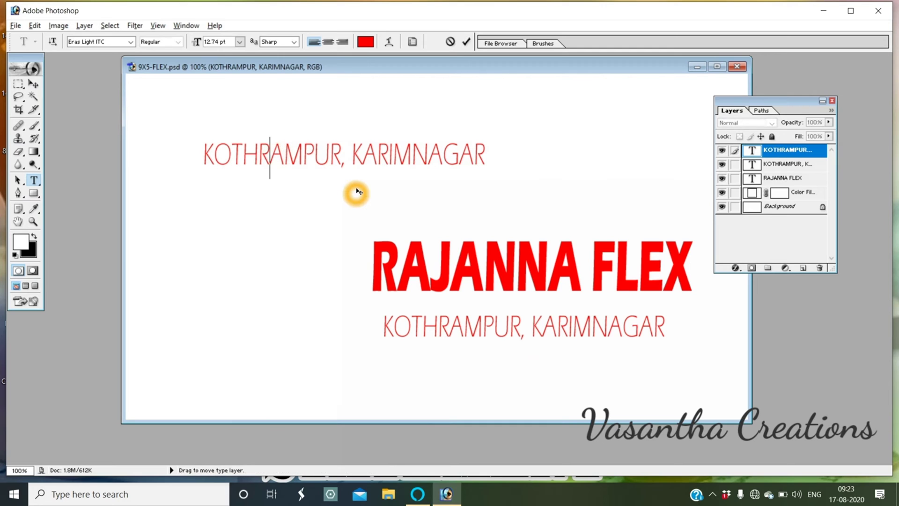
{"action": "key", "text": "ctrl+a"}
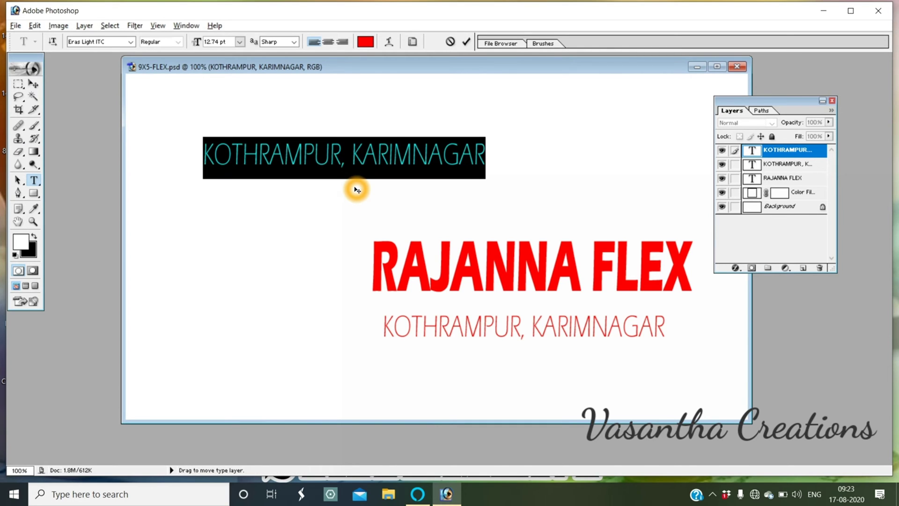
{"action": "type", "text": "S"}
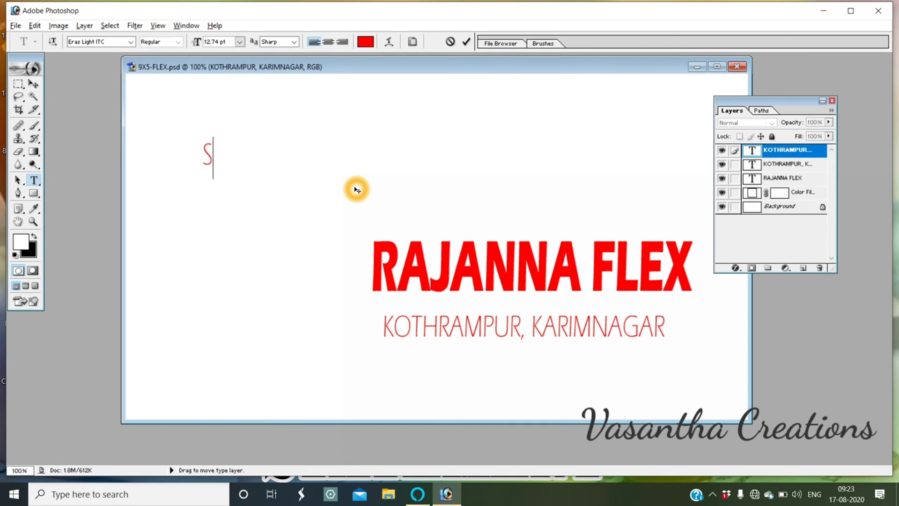
{"action": "type", "text": "riha"}
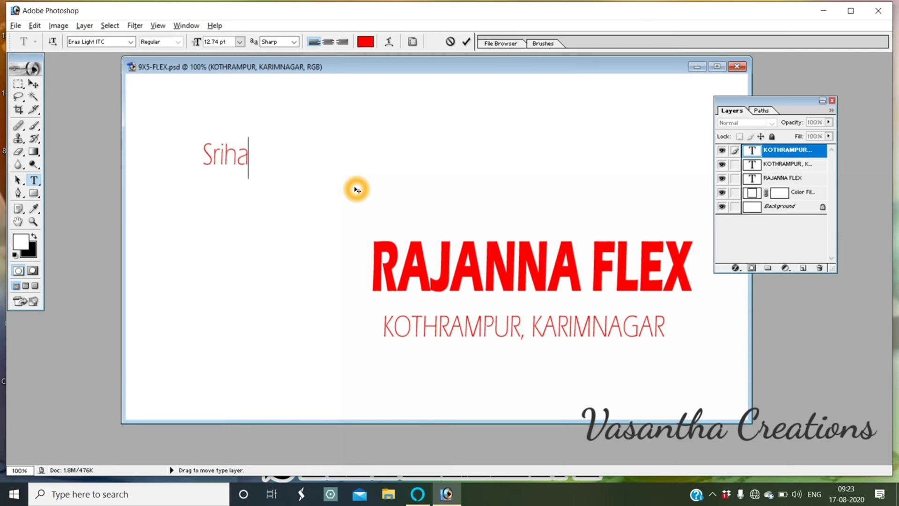
{"action": "type", "text": "ri "}
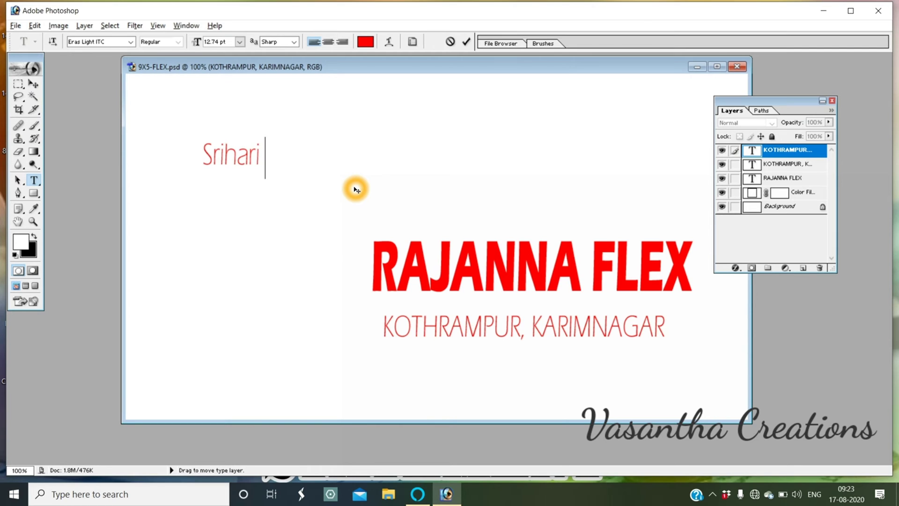
{"action": "type", "text": "C"}
{"action": "type", "text": "ell"}
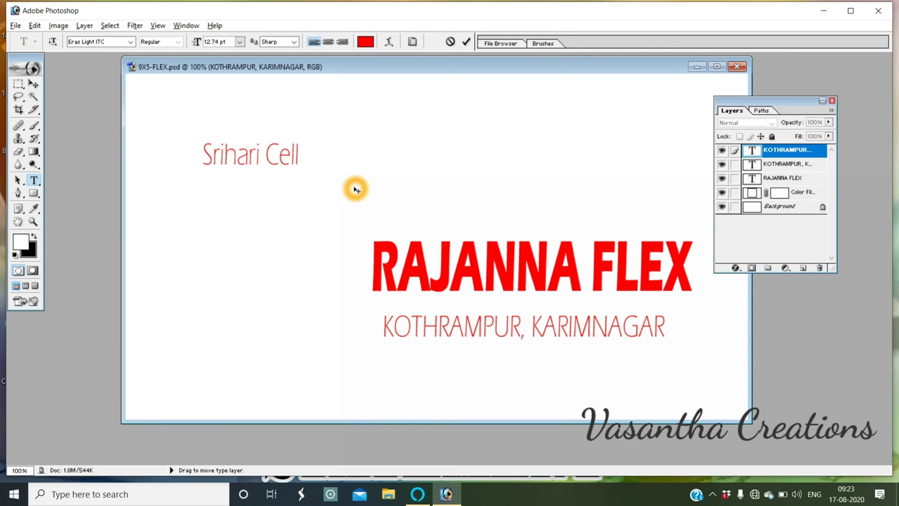
{"action": "type", "text": ": 1"}
{"action": "type", "text": "2345678"}
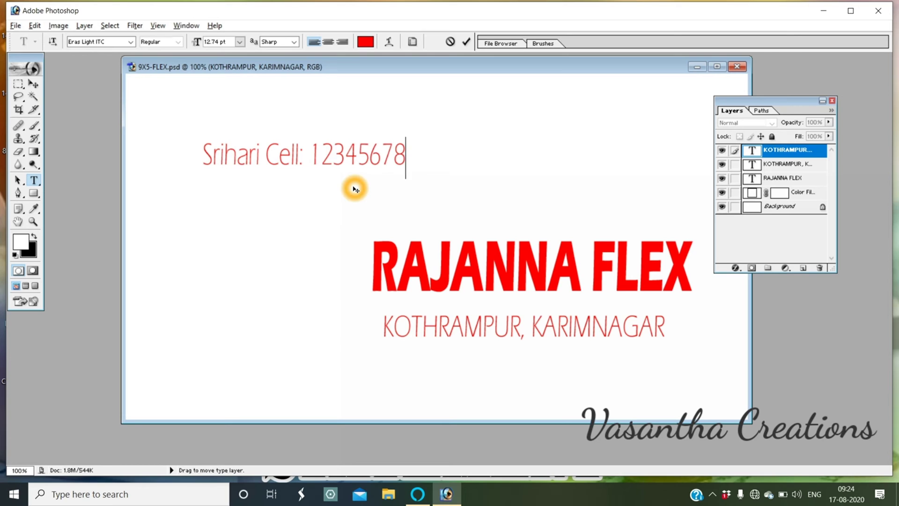
{"action": "type", "text": "90"}
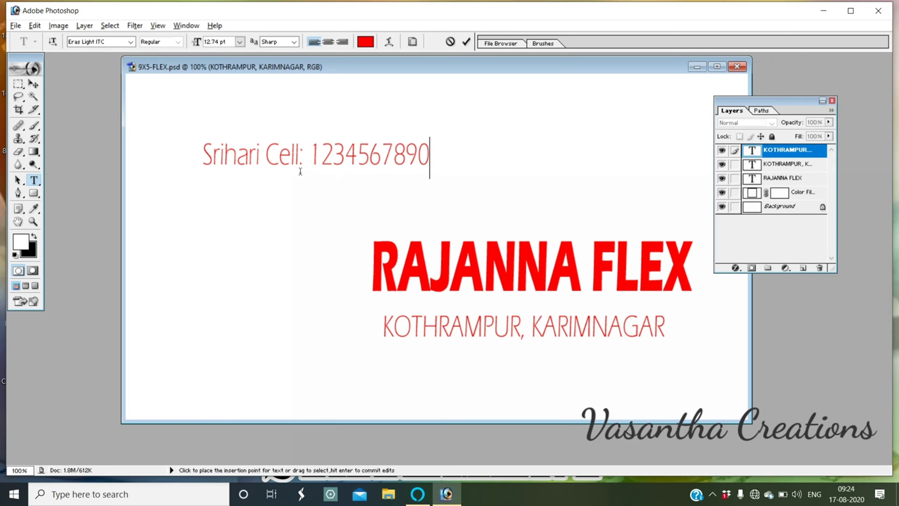
{"action": "left_click", "coordinate": [267, 155]}
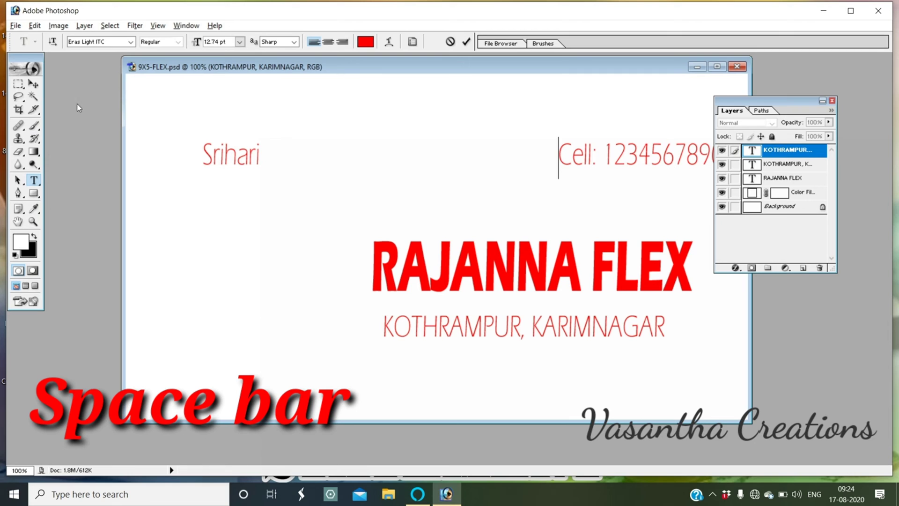
Move the Srihari line up near the banner's top edge.
{"action": "left_click", "coordinate": [33, 84]}
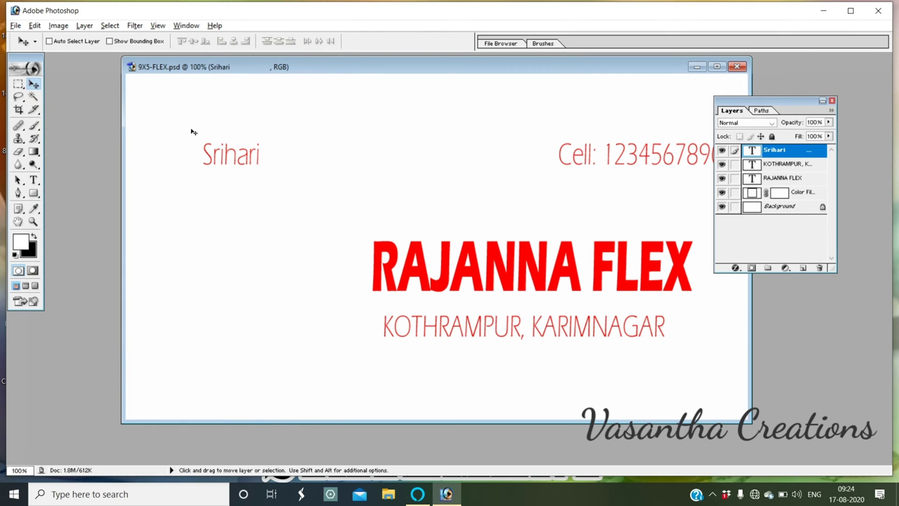
{"action": "left_click_drag", "start_coordinate": [225, 160], "coordinate": [208, 102]}
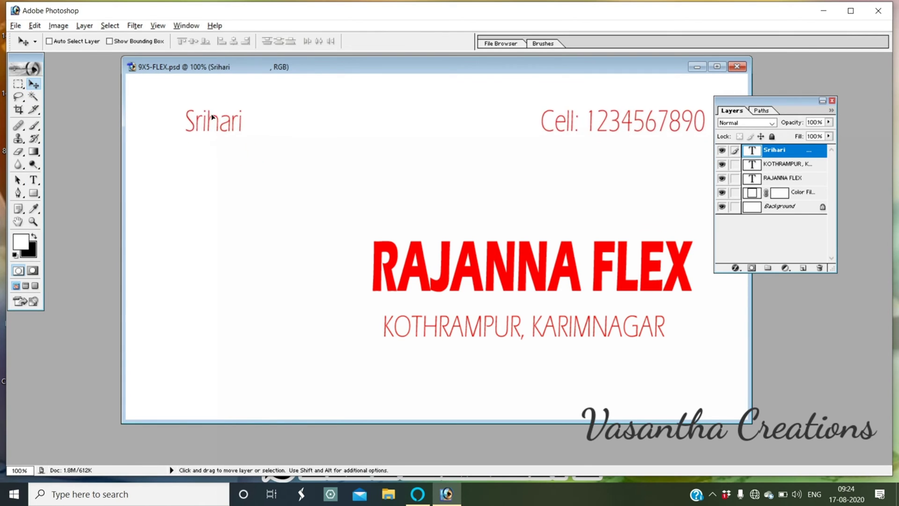
{"action": "left_click", "coordinate": [227, 136]}
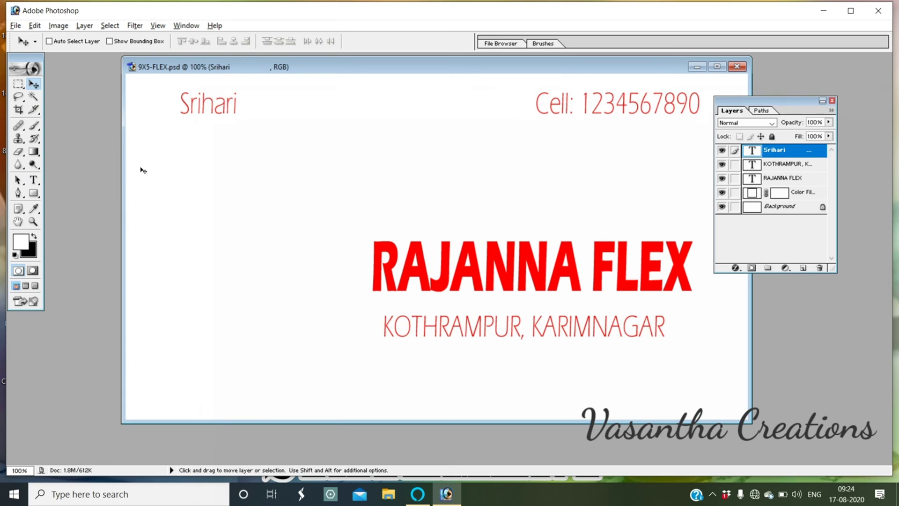
{"action": "left_click", "coordinate": [34, 180]}
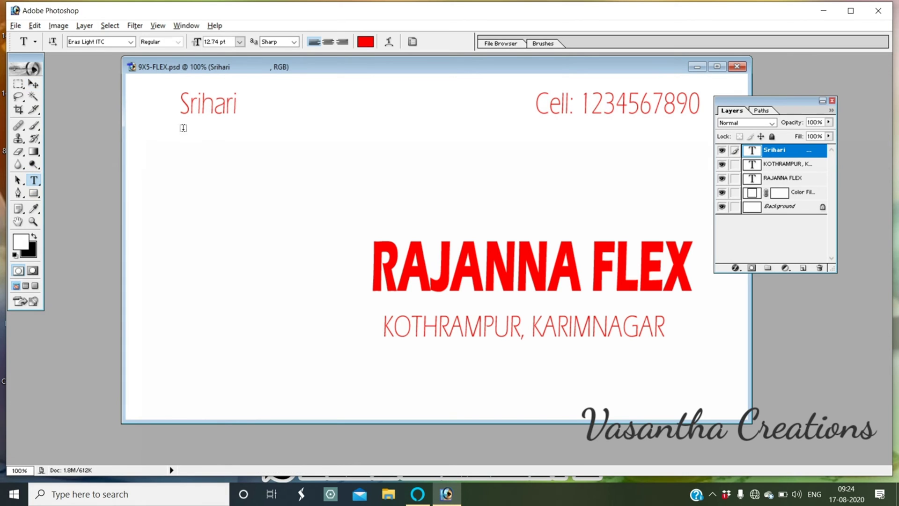
Change the Srihari and Cell line's font to Eras Medium ITC.
{"action": "left_click", "coordinate": [199, 112]}
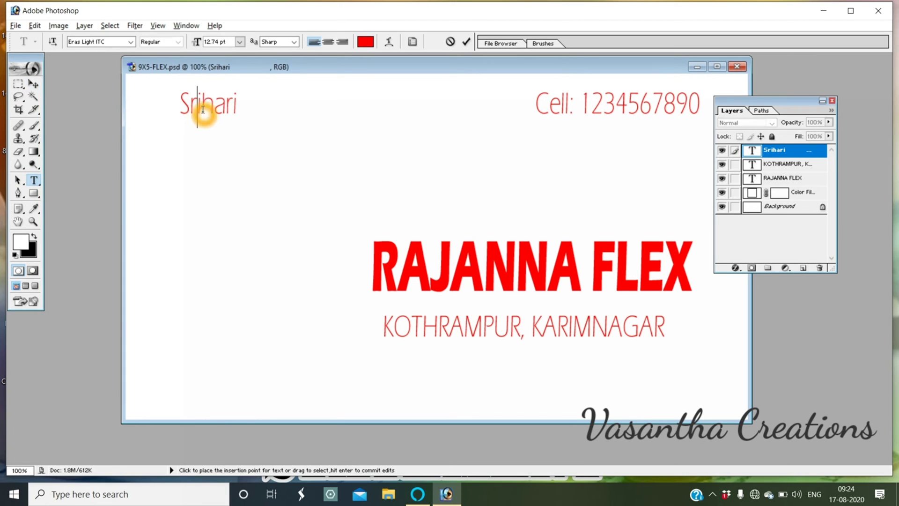
{"action": "key", "text": "ctrl+a"}
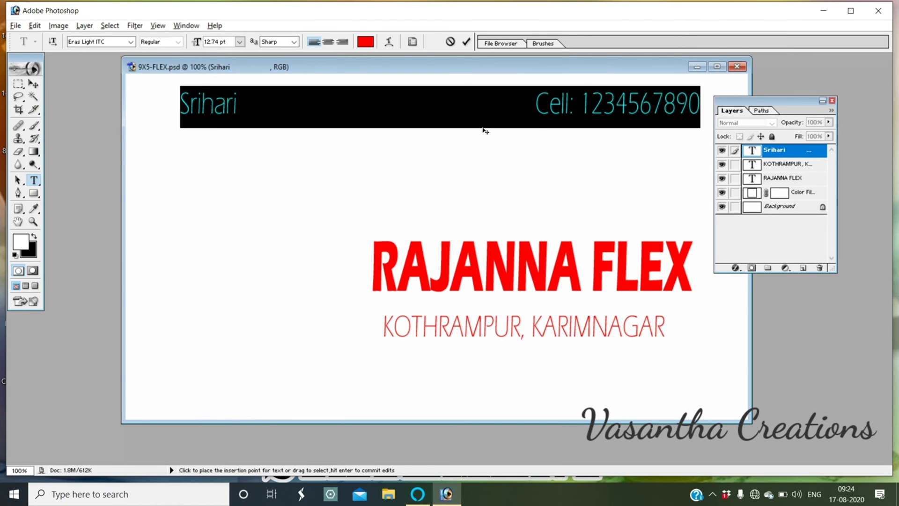
{"action": "left_click", "coordinate": [104, 42]}
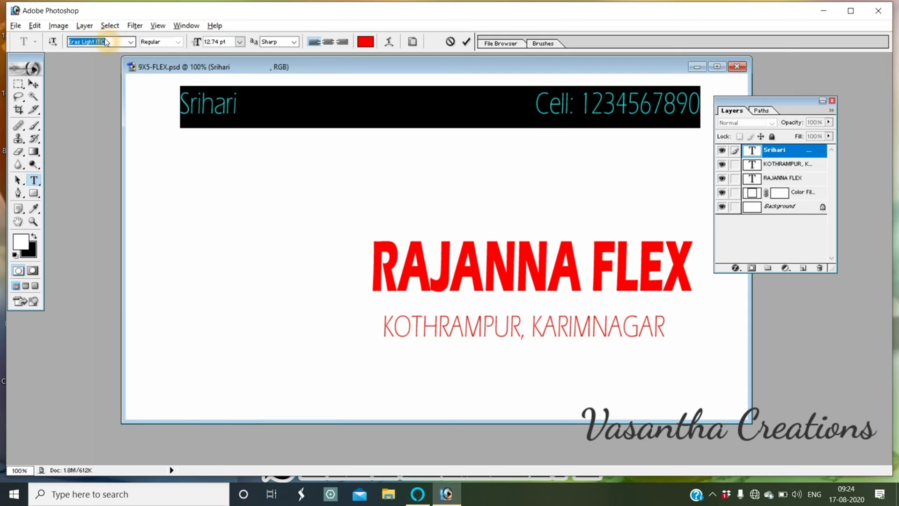
{"action": "key", "text": "Down"}
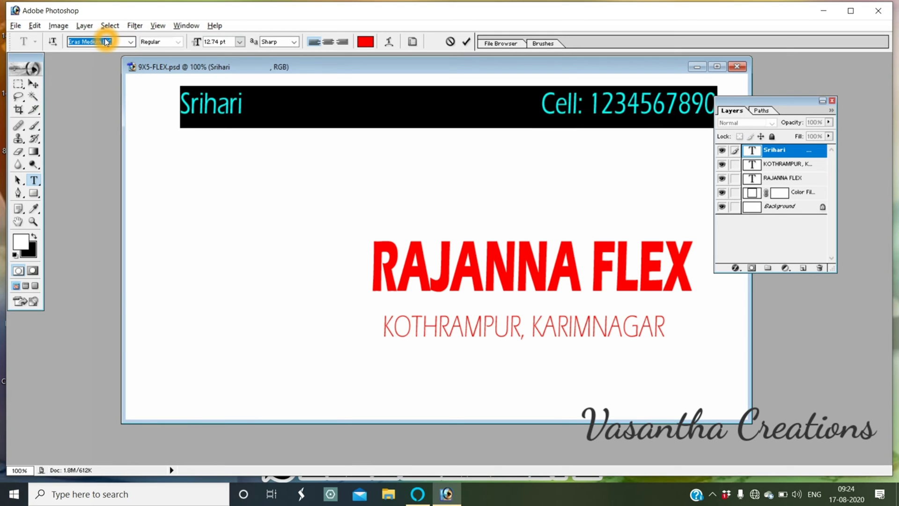
{"action": "left_click", "coordinate": [33, 85]}
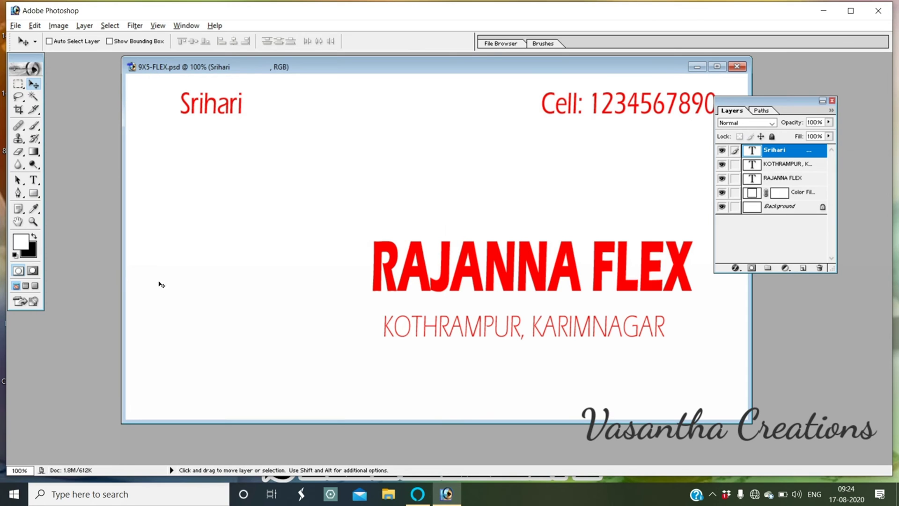
{"action": "left_click", "coordinate": [34, 181]}
{"action": "left_click", "coordinate": [196, 106]}
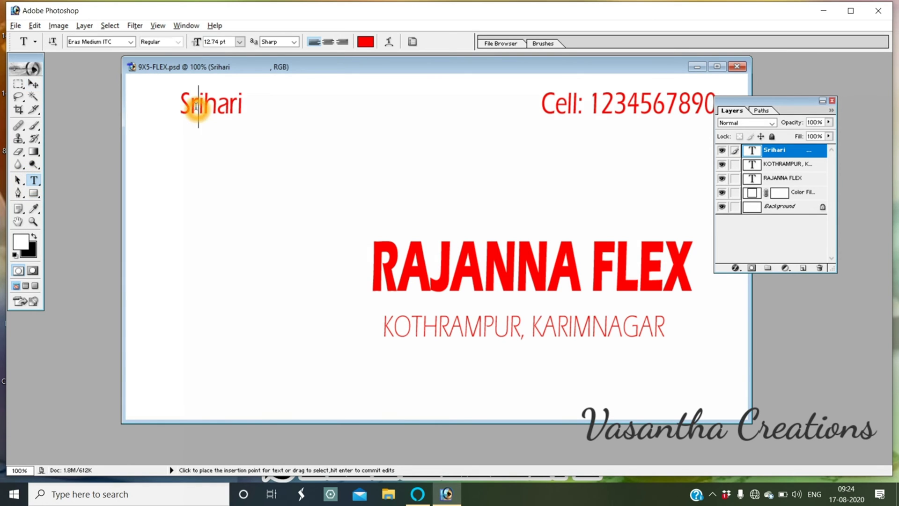
{"action": "key", "text": "ctrl+a"}
{"action": "left_click", "coordinate": [366, 43]}
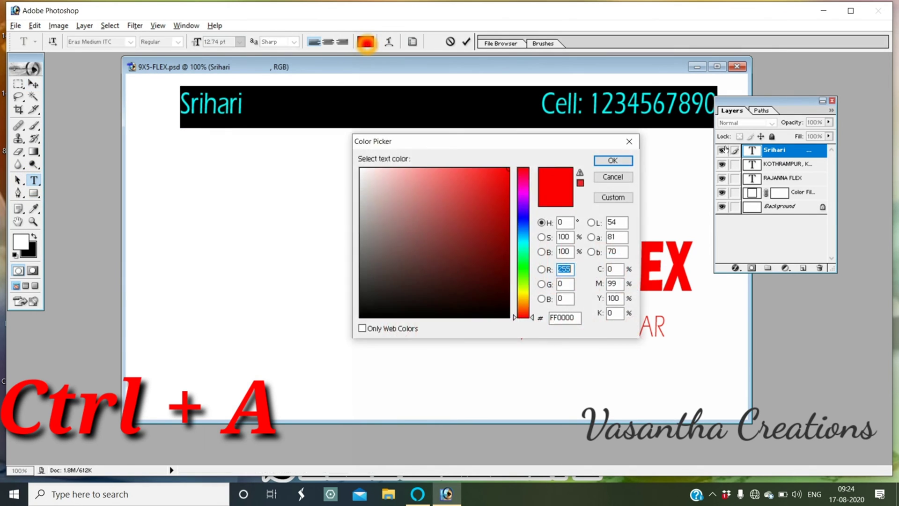
{"action": "left_click", "coordinate": [523, 215]}
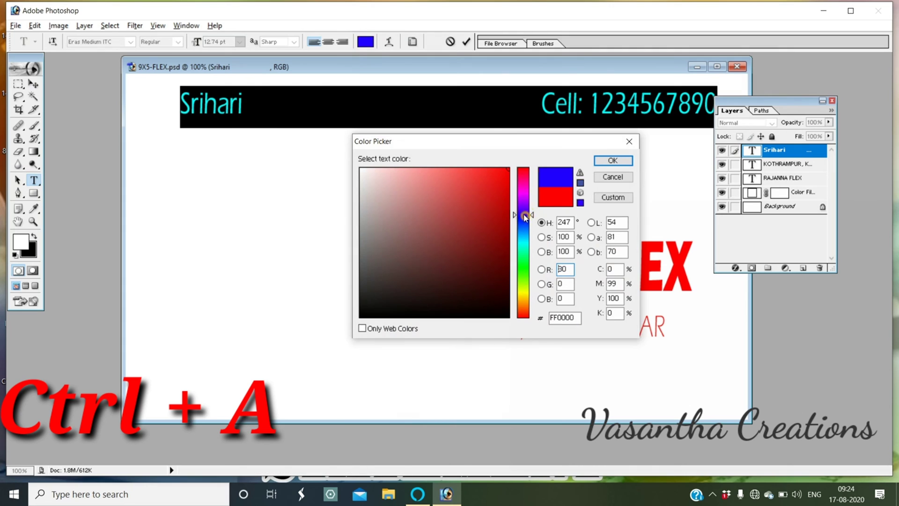
{"action": "left_click", "coordinate": [612, 161]}
{"action": "left_click", "coordinate": [34, 84]}
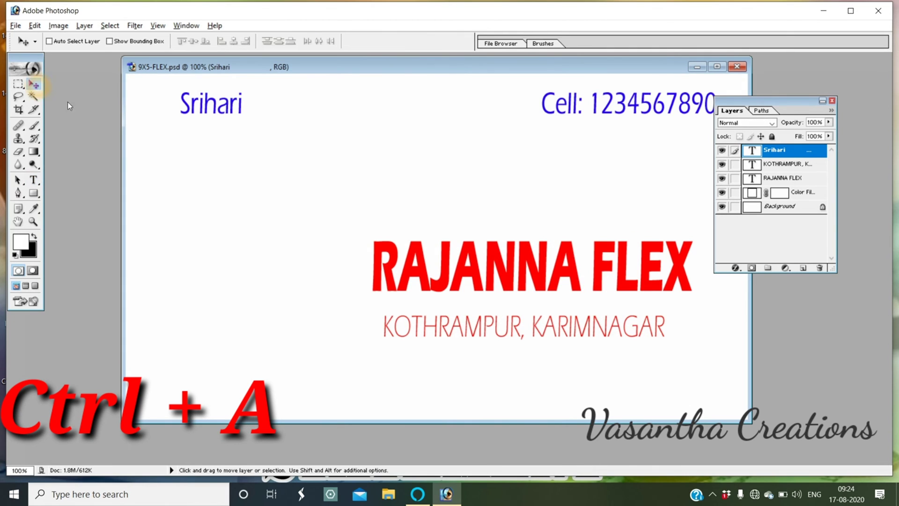
Place the text cursor in the KOTHRAMPUR address line.
{"action": "left_click", "coordinate": [36, 180]}
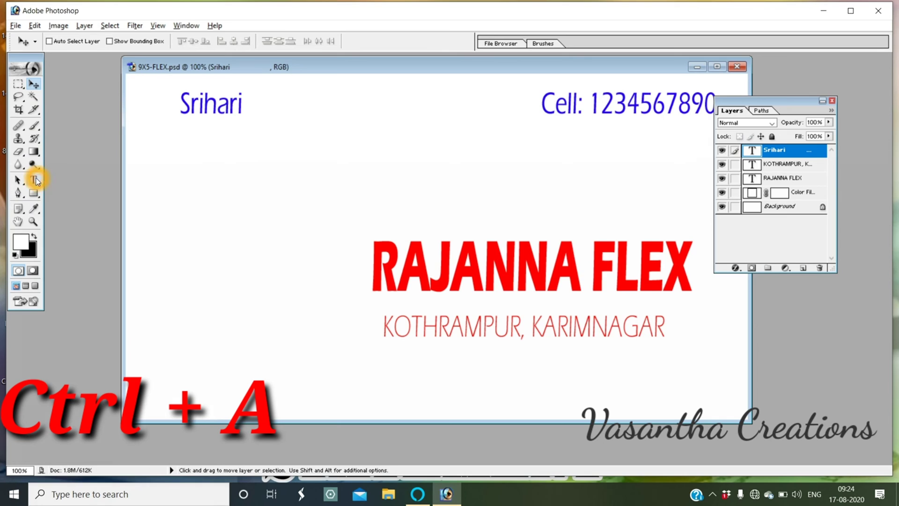
{"action": "left_click", "coordinate": [34, 180]}
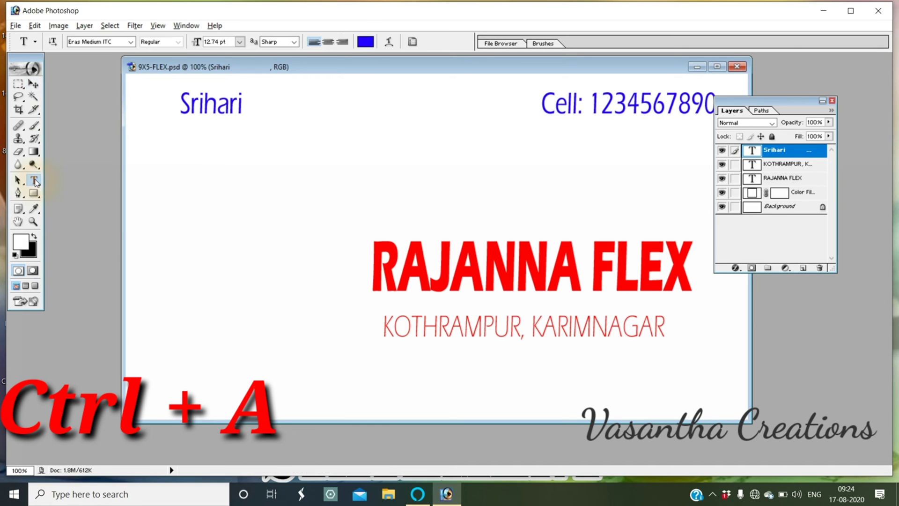
{"action": "left_click", "coordinate": [433, 329]}
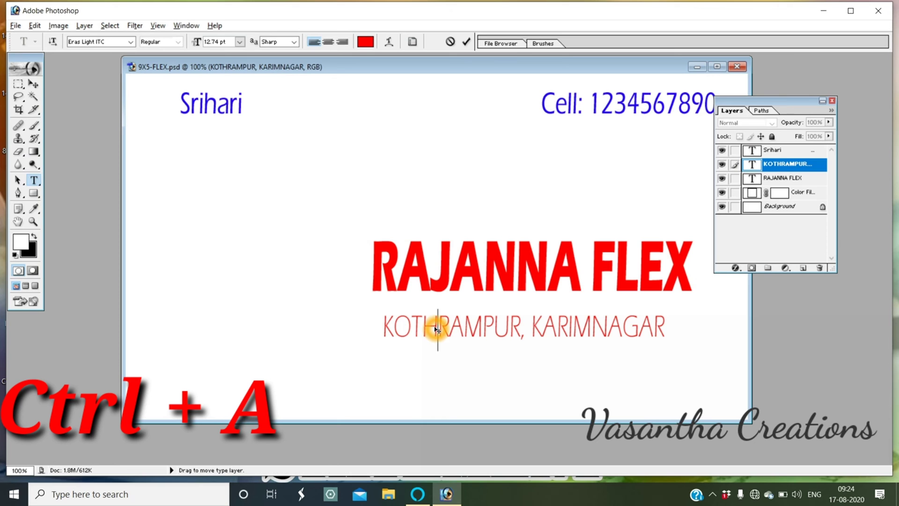
Make all of the KOTHRAMPUR, KARIMNAGAR address text blue.
{"action": "key", "text": "ctrl+a"}
{"action": "left_click", "coordinate": [366, 41]}
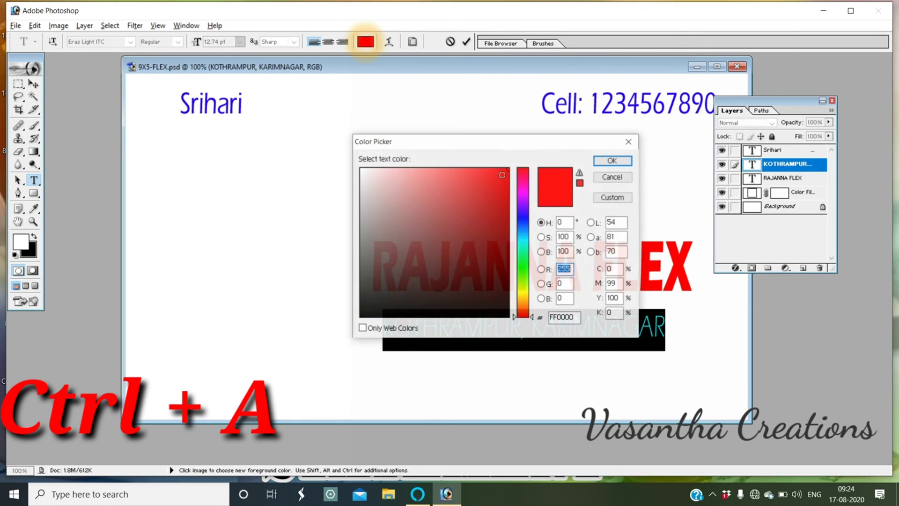
{"action": "left_click", "coordinate": [524, 221]}
{"action": "left_click", "coordinate": [616, 161]}
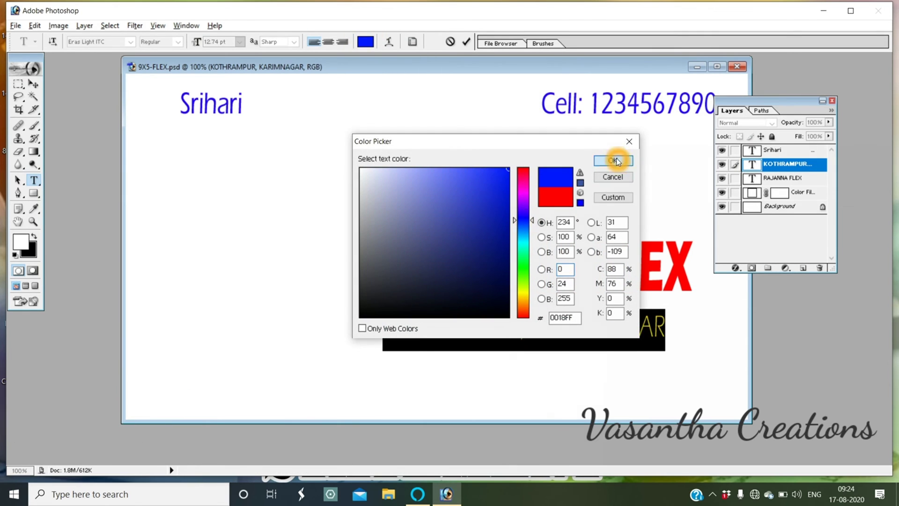
{"action": "left_click", "coordinate": [35, 87]}
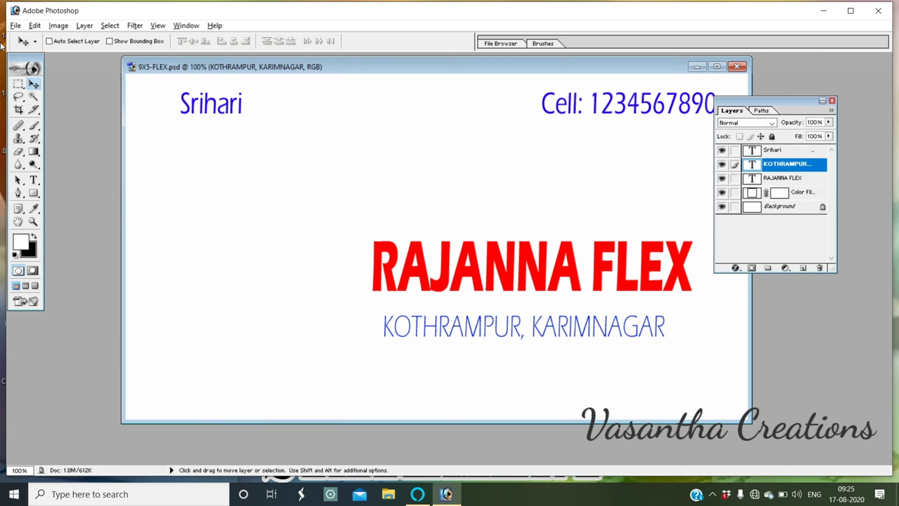
{"action": "left_click", "coordinate": [15, 26]}
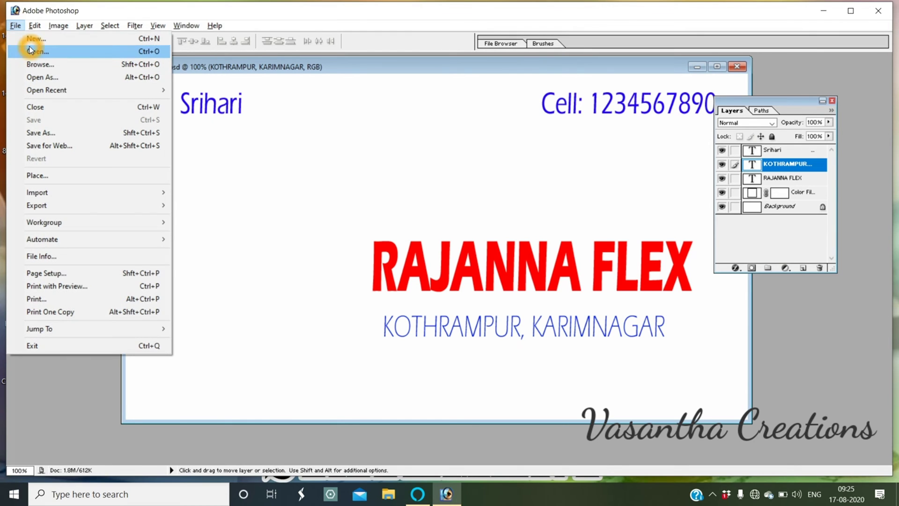
Open the 6x4-shiva-2 image from the Desktop.
{"action": "left_click", "coordinate": [30, 51]}
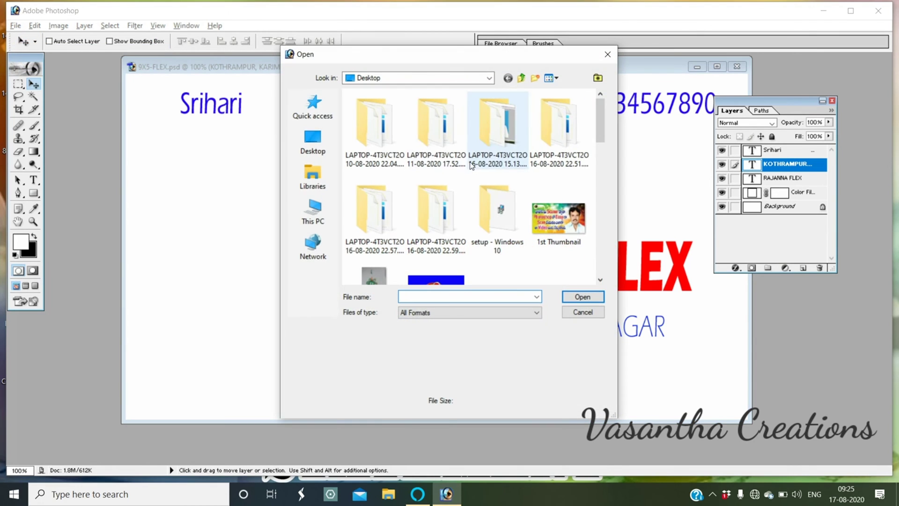
{"action": "left_click_drag", "start_coordinate": [602, 134], "coordinate": [601, 167]}
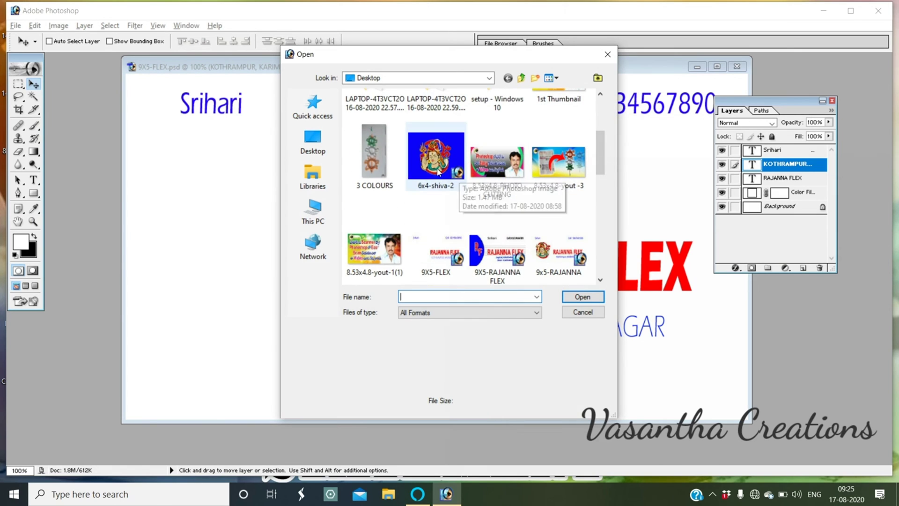
{"action": "left_click", "coordinate": [438, 162]}
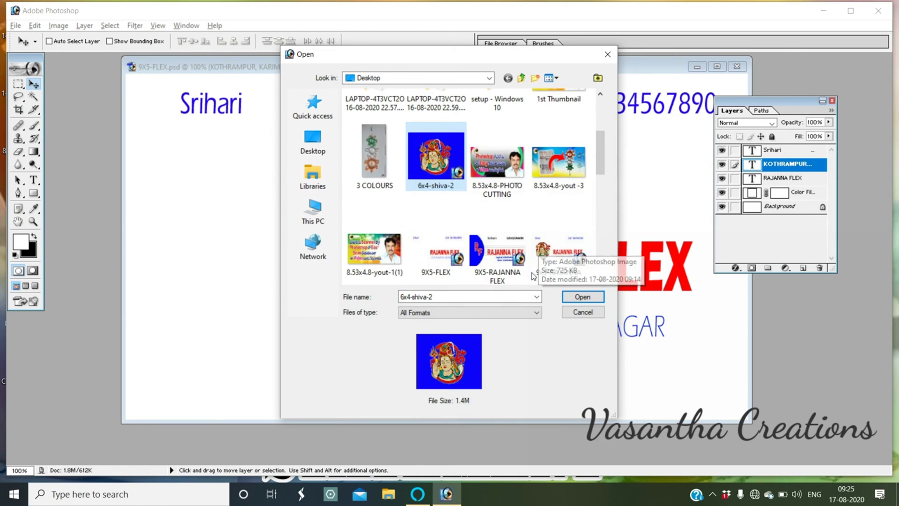
{"action": "left_click", "coordinate": [577, 297]}
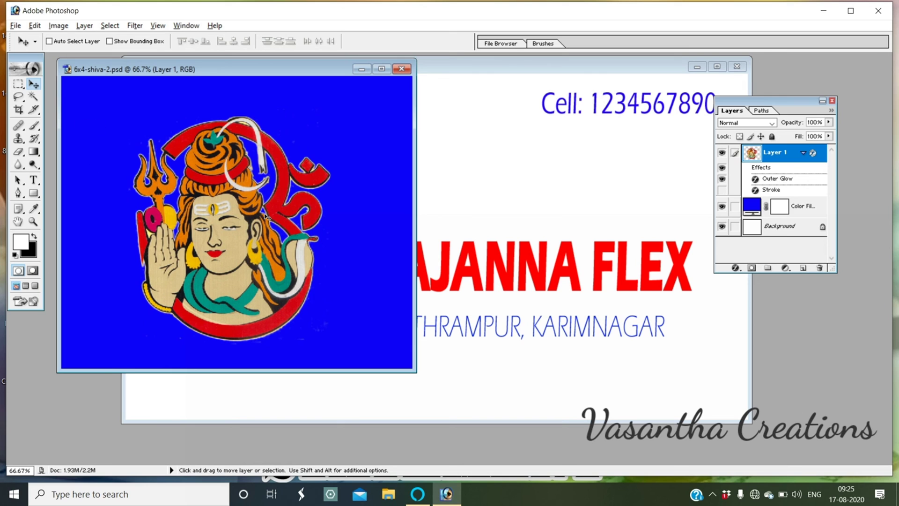
Copy the Shiva logo layer into 9X5-FLEX and begin a free transform.
{"action": "mouse_move", "coordinate": [236, 229]}
{"action": "left_mouse_down"}
{"action": "mouse_move", "coordinate": [449, 220]}
{"action": "mouse_move", "coordinate": [294, 233]}
{"action": "left_mouse_up"}
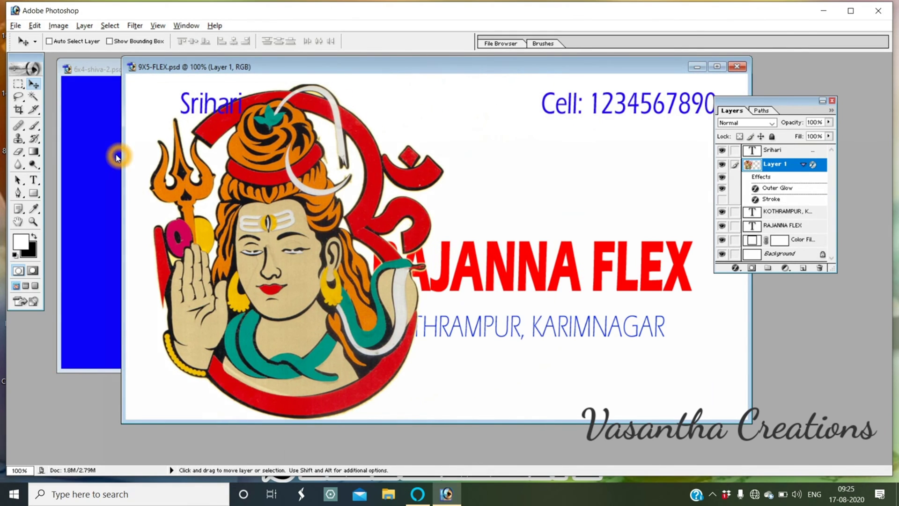
{"action": "left_click", "coordinate": [117, 158]}
{"action": "left_click", "coordinate": [364, 69]}
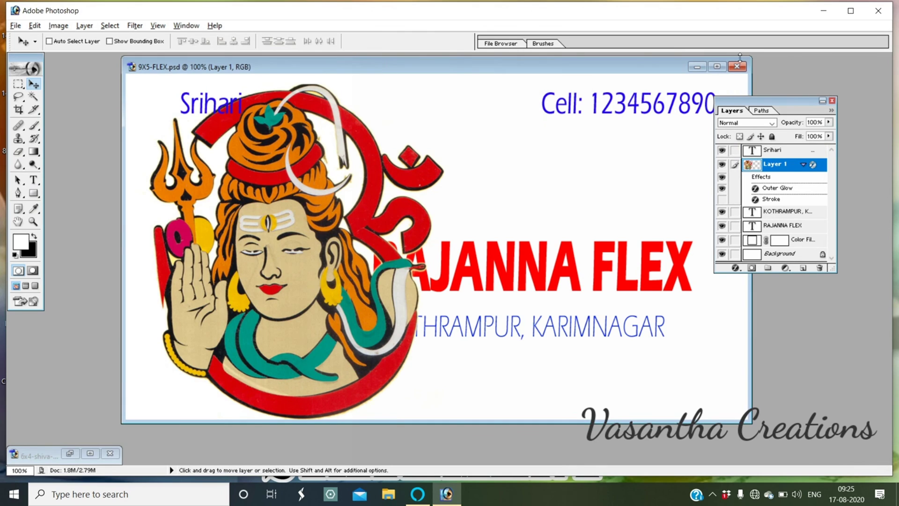
{"action": "right_click", "coordinate": [362, 221]}
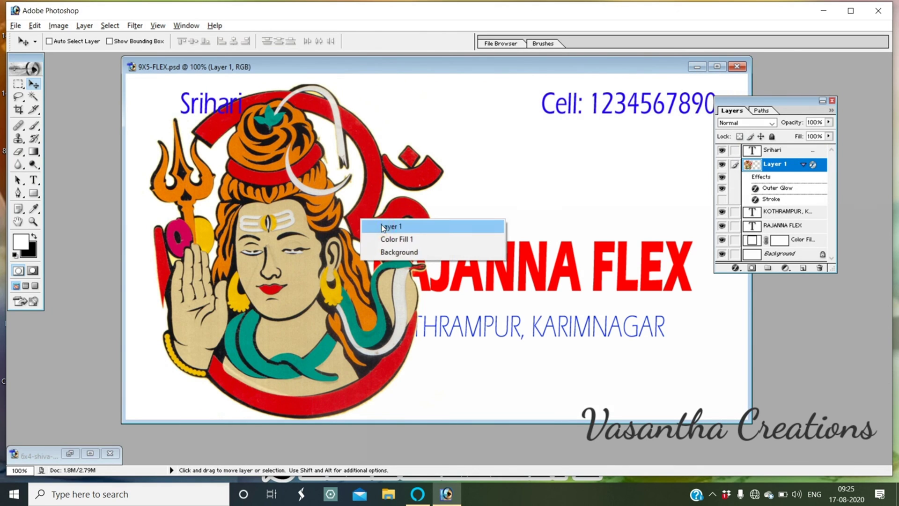
{"action": "left_click", "coordinate": [387, 226]}
{"action": "key", "text": "ctrl+t"}
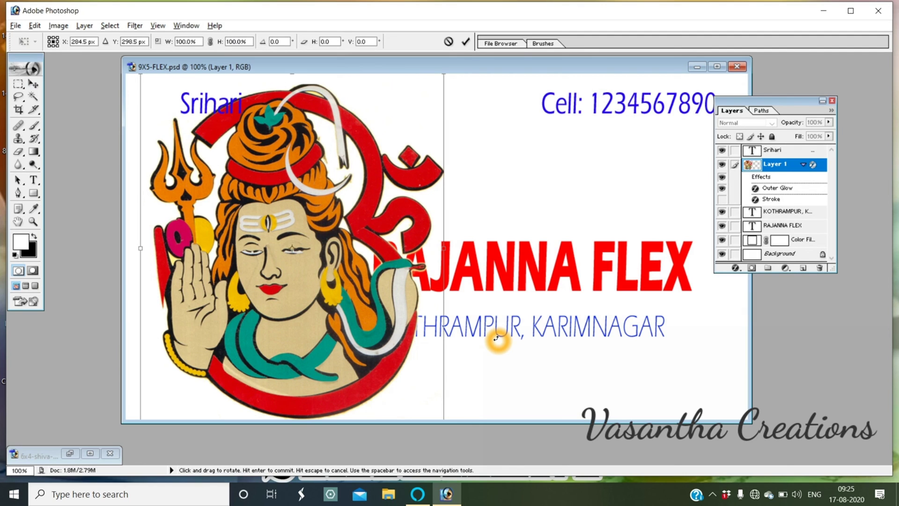
{"action": "key", "text": "ctrl+minus"}
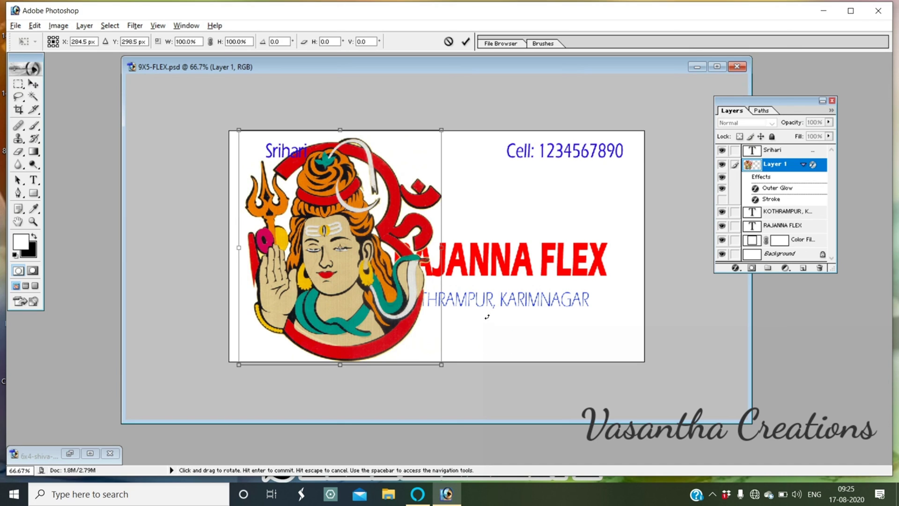
Shrink the Shiva logo proportionally and move it below the Srihari line.
{"action": "key", "text": "shift"}
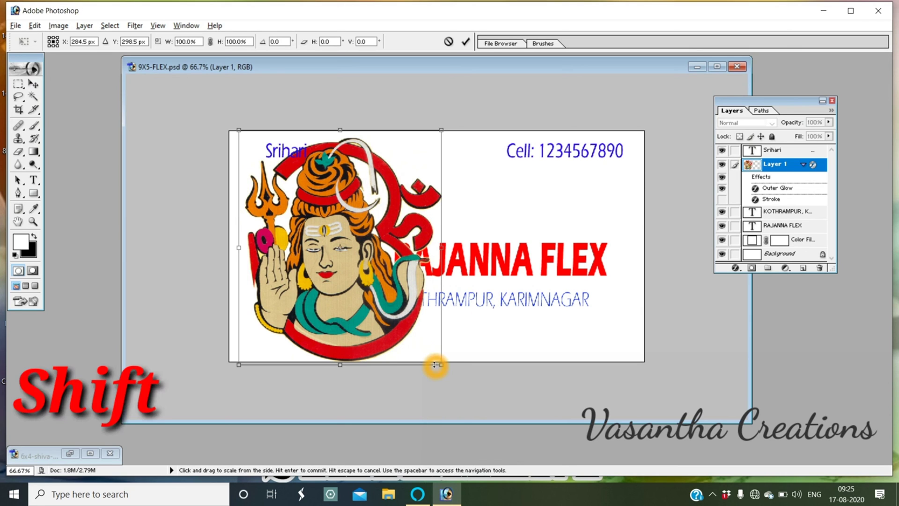
{"action": "mouse_move", "coordinate": [435, 365]}
{"action": "left_mouse_down"}
{"action": "mouse_move", "coordinate": [403, 350]}
{"action": "mouse_move", "coordinate": [333, 236]}
{"action": "left_mouse_up"}
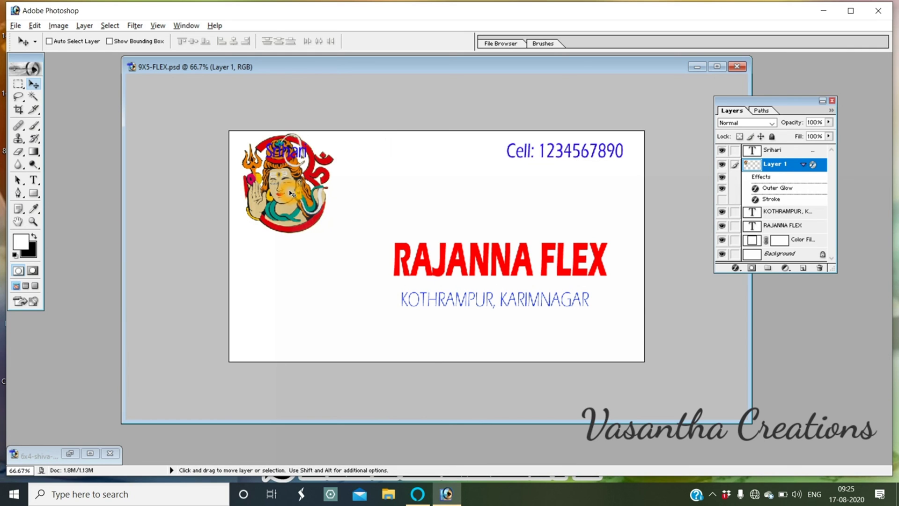
{"action": "mouse_move", "coordinate": [291, 193]}
{"action": "left_mouse_down"}
{"action": "mouse_move", "coordinate": [292, 252]}
{"action": "mouse_move", "coordinate": [309, 270]}
{"action": "left_mouse_up"}
{"action": "right_click", "coordinate": [292, 248]}
Enlarge the Shiva logo slightly and apply the transform.
{"action": "key", "text": "ctrl+t"}
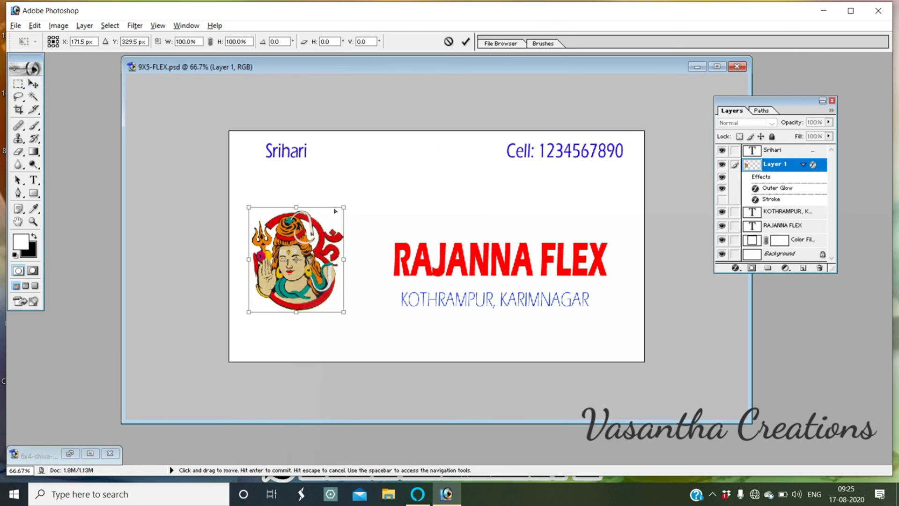
{"action": "left_click_drag", "start_coordinate": [344, 208], "coordinate": [363, 210]}
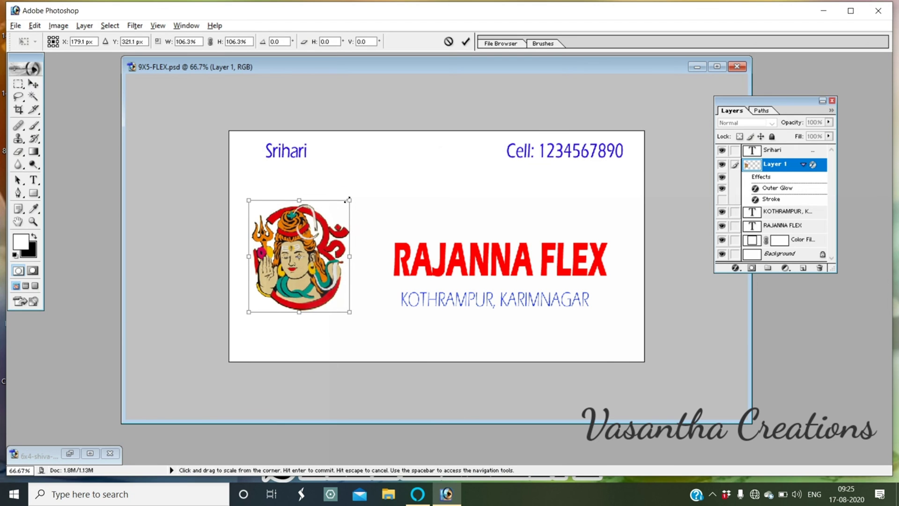
{"action": "key", "text": "Return"}
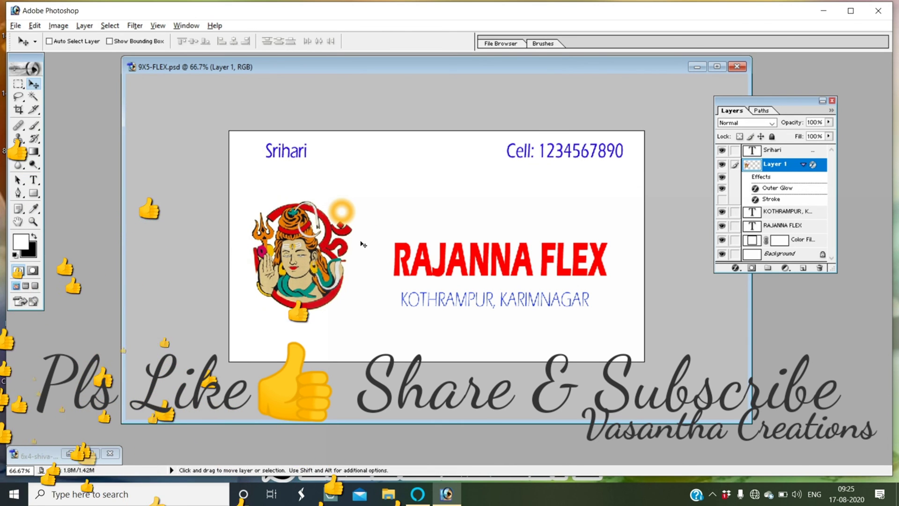